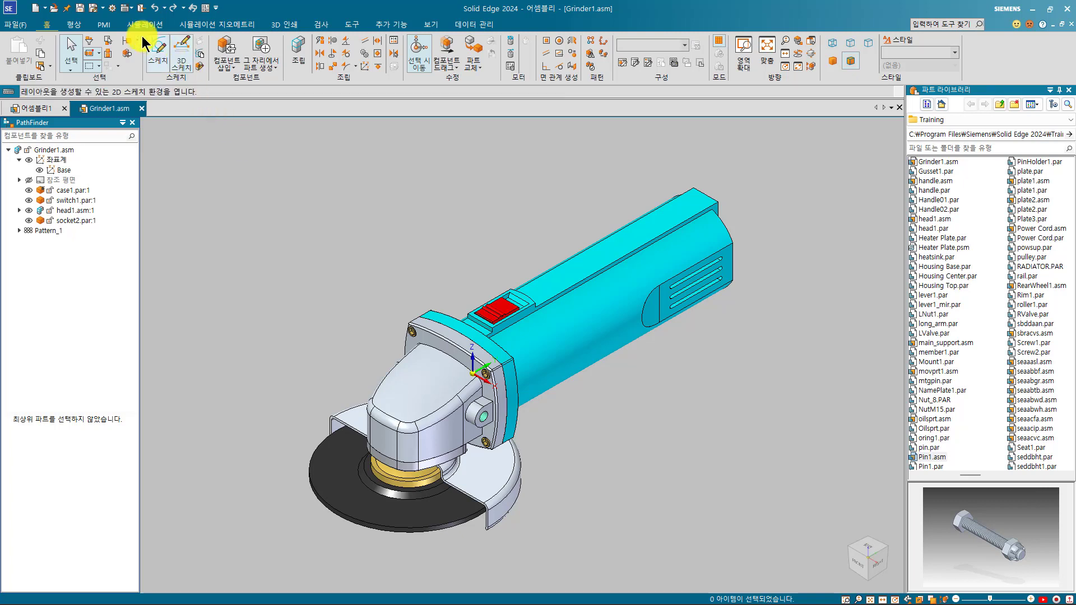
- Start a section by plane on the grinder assembly and orient the cutting plane vertically along the handle's length
left_click(110, 26)
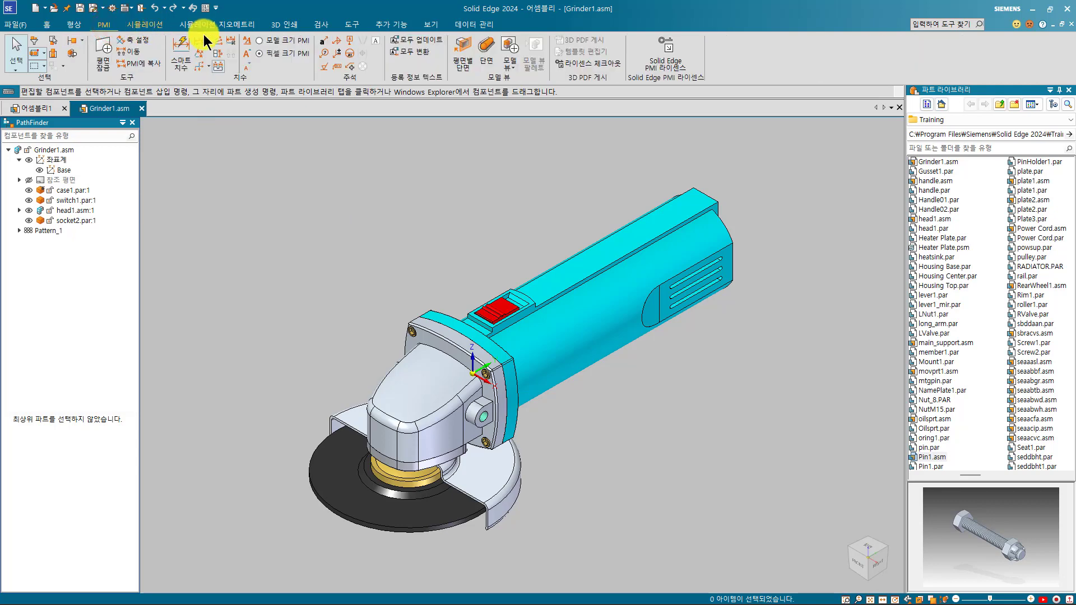
left_click(462, 64)
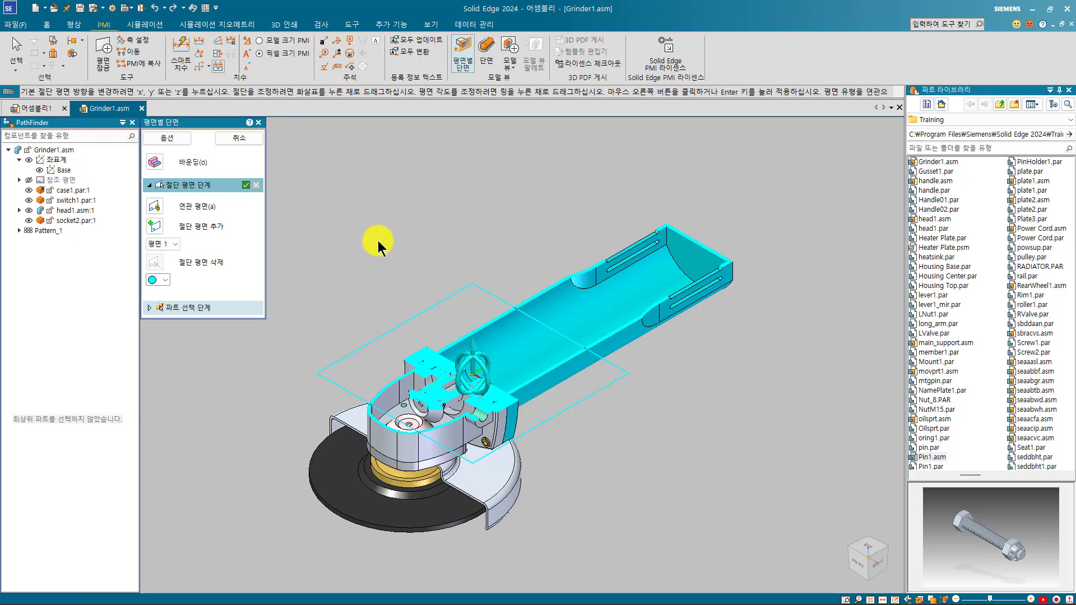
double_click(486, 384)
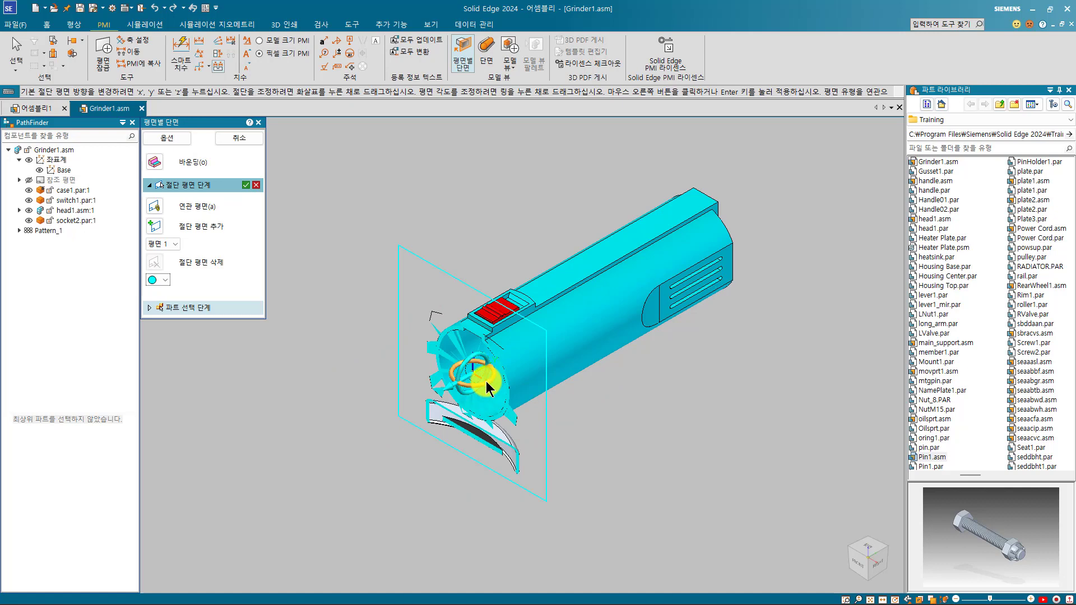
double_click(486, 384)
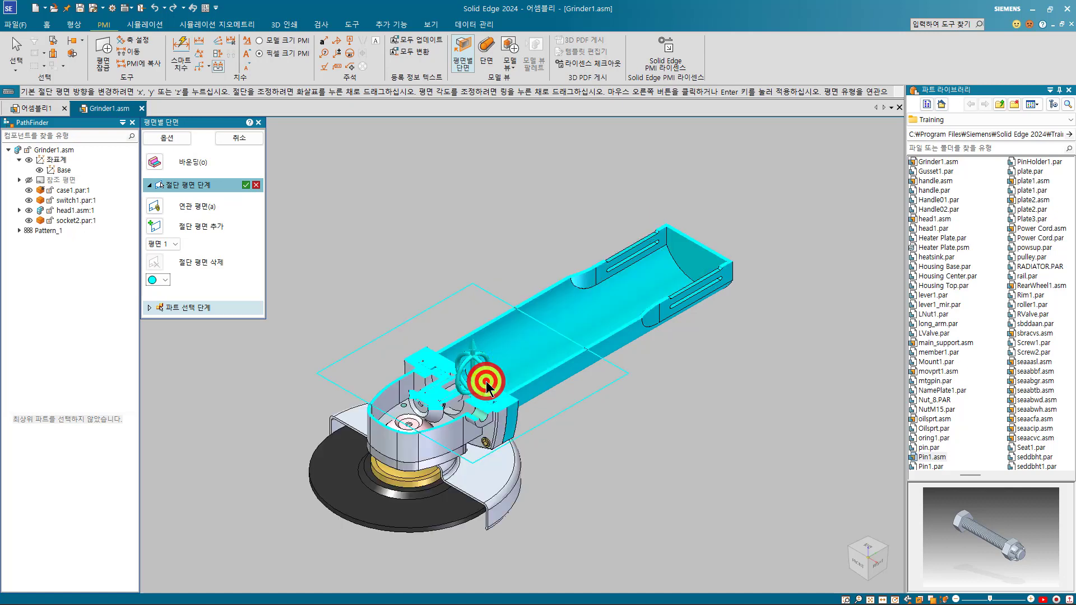
double_click(459, 375)
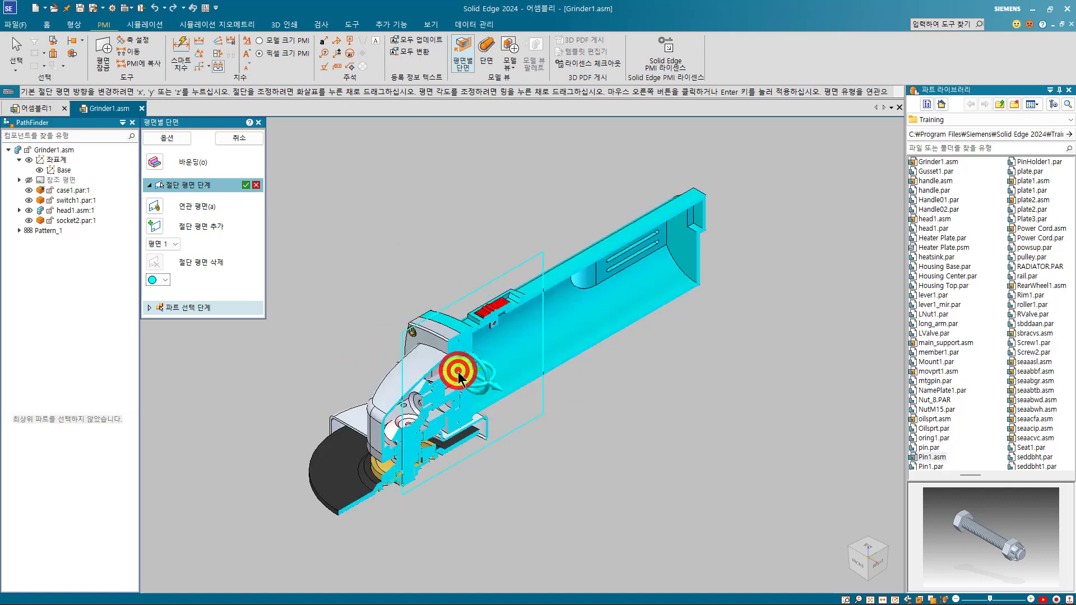
double_click(474, 371)
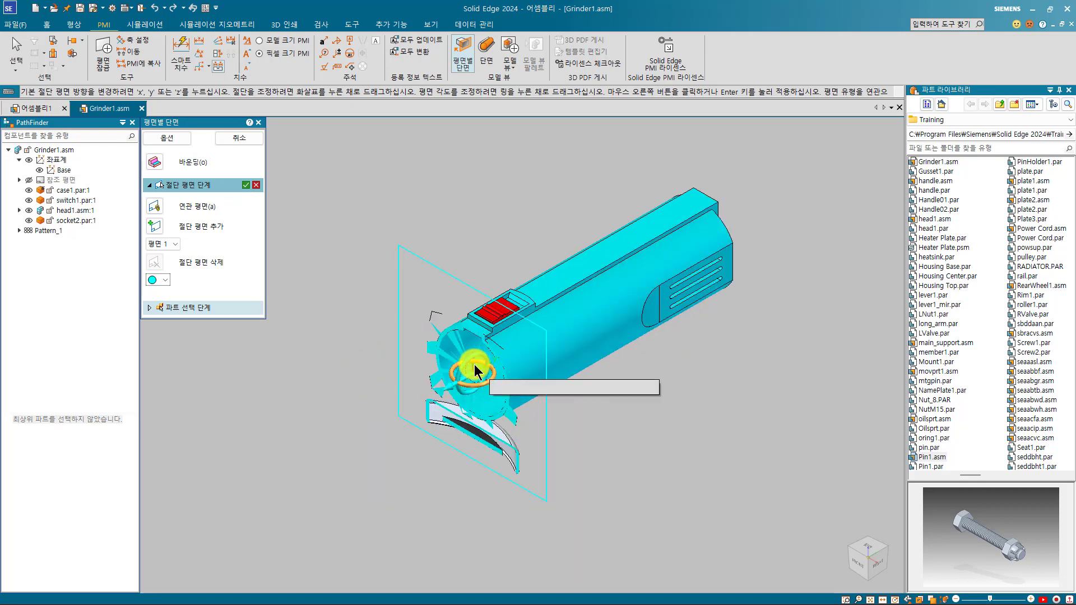
double_click(475, 371)
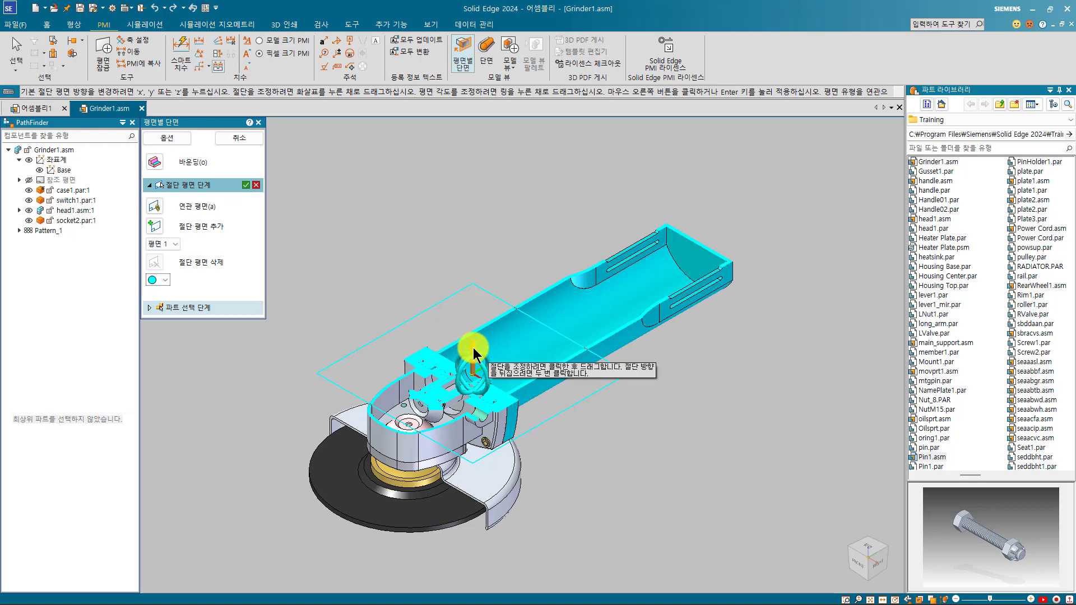
mouse_move(473, 347)
left_mouse_down()
mouse_move(473, 297)
mouse_move(473, 352)
left_mouse_up()
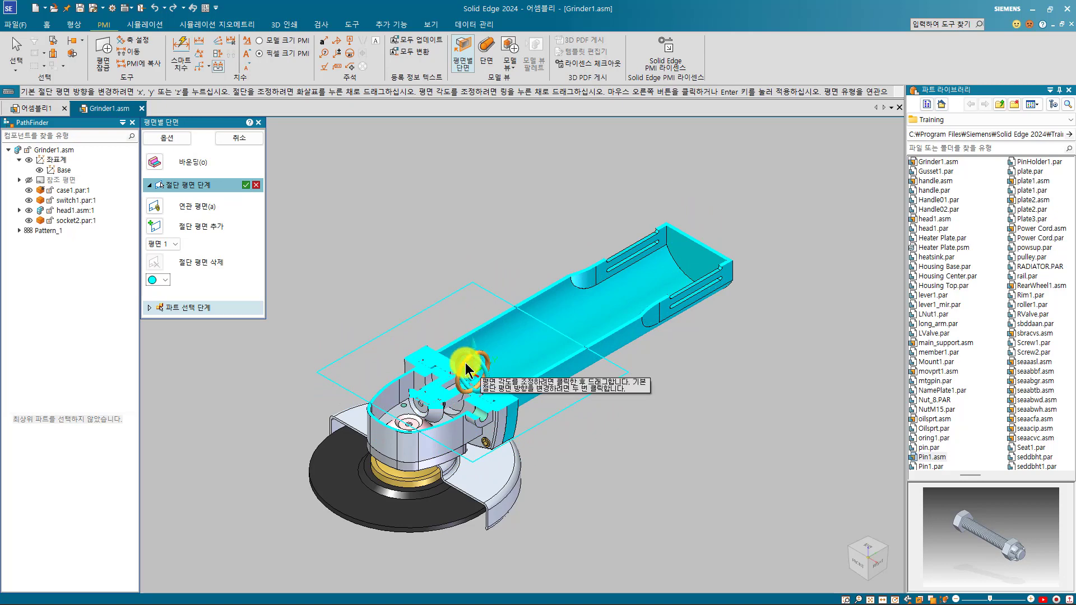
left_click_drag(466, 369, 488, 385)
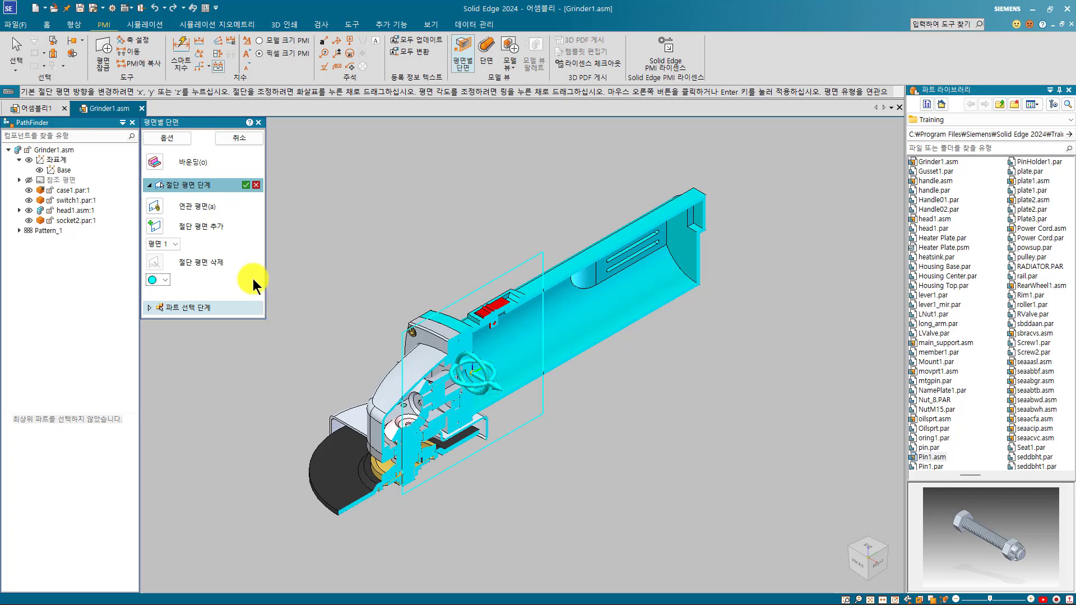
- Add a second cutting plane, turn it perpendicular to the handle and shift it towards the grinder head
left_click(162, 244)
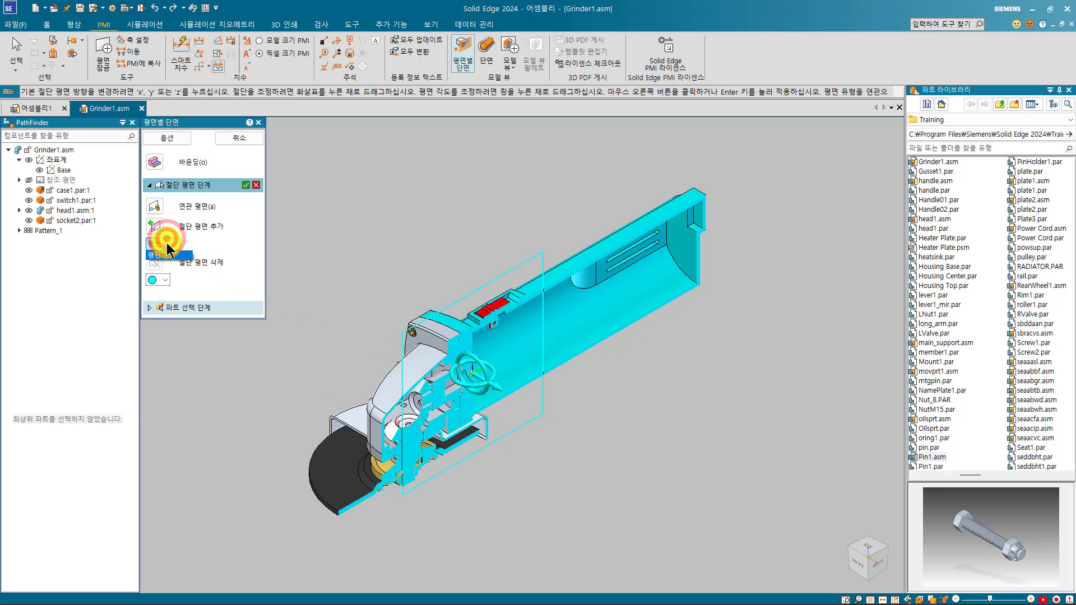
left_click(154, 224)
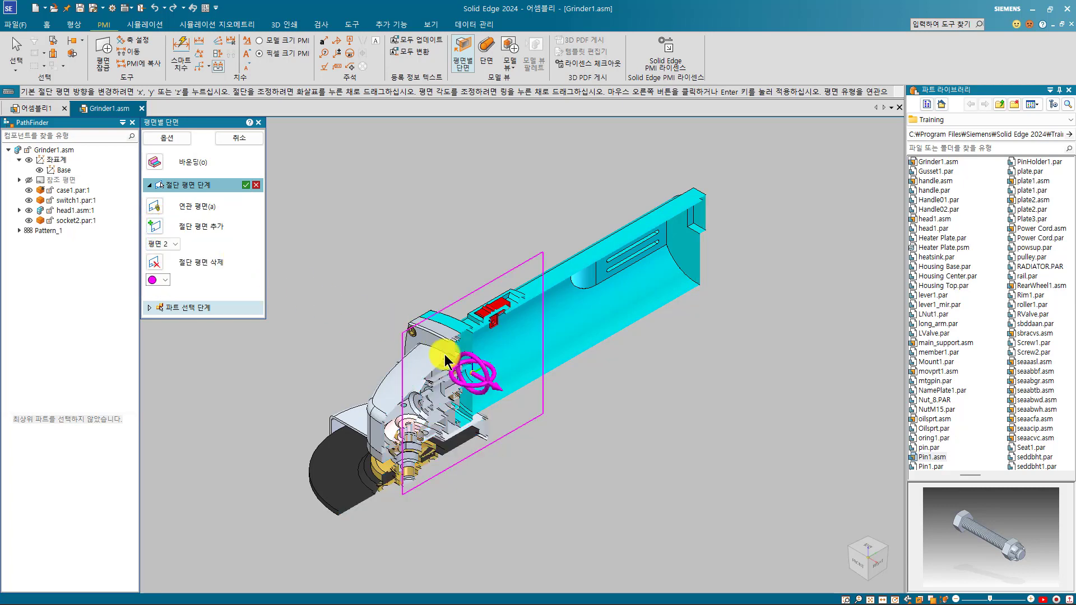
left_click_drag(482, 377, 450, 385)
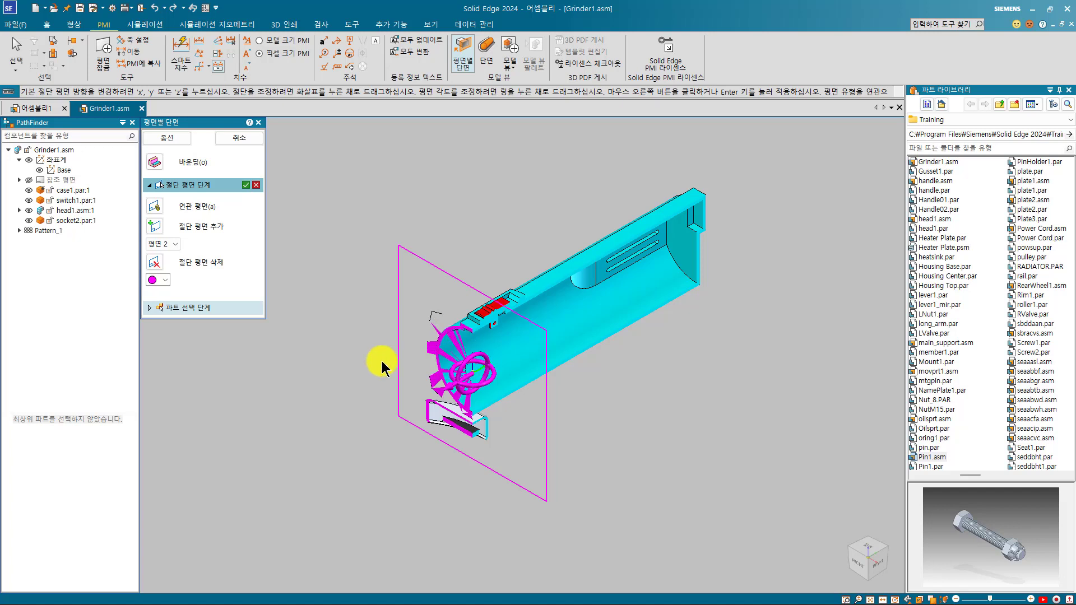
left_click_drag(458, 381, 436, 388)
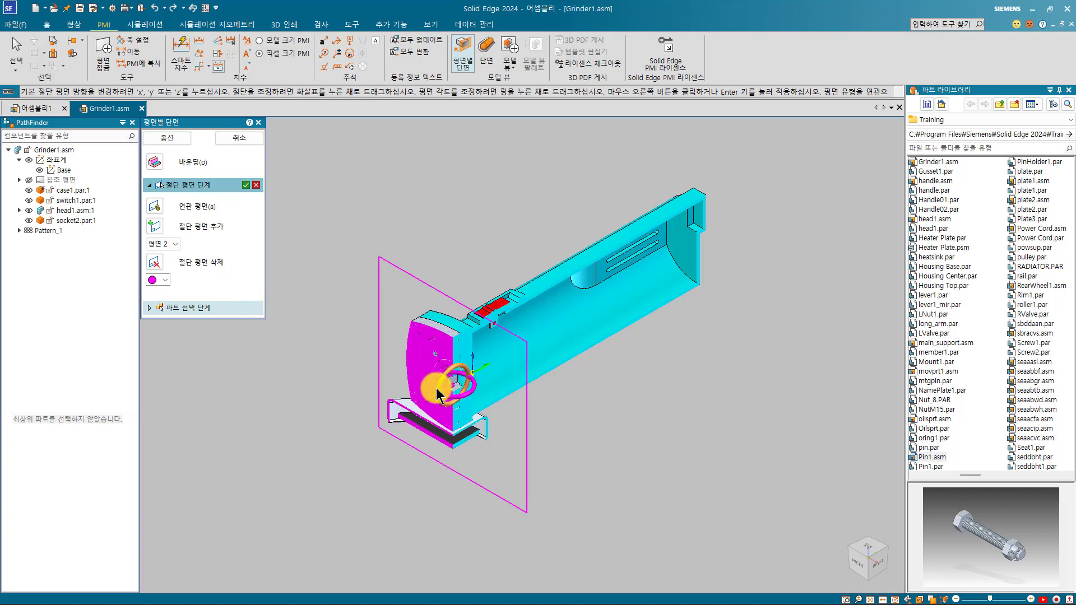
- Switch between the two cutting planes, then delete the second one (평면 2)
left_click(161, 262)
left_click(166, 242)
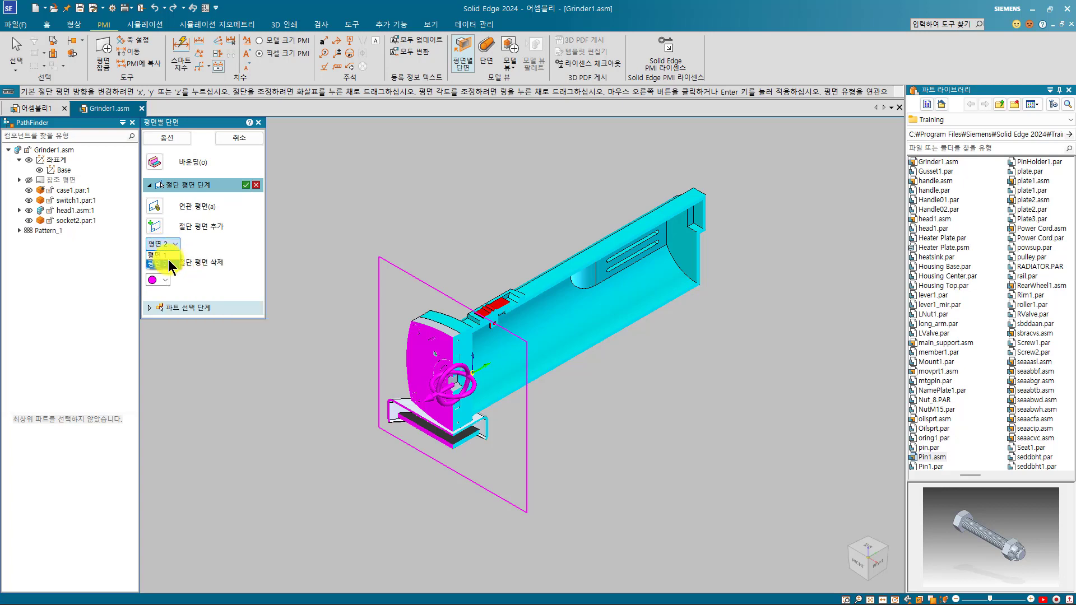
left_click(166, 256)
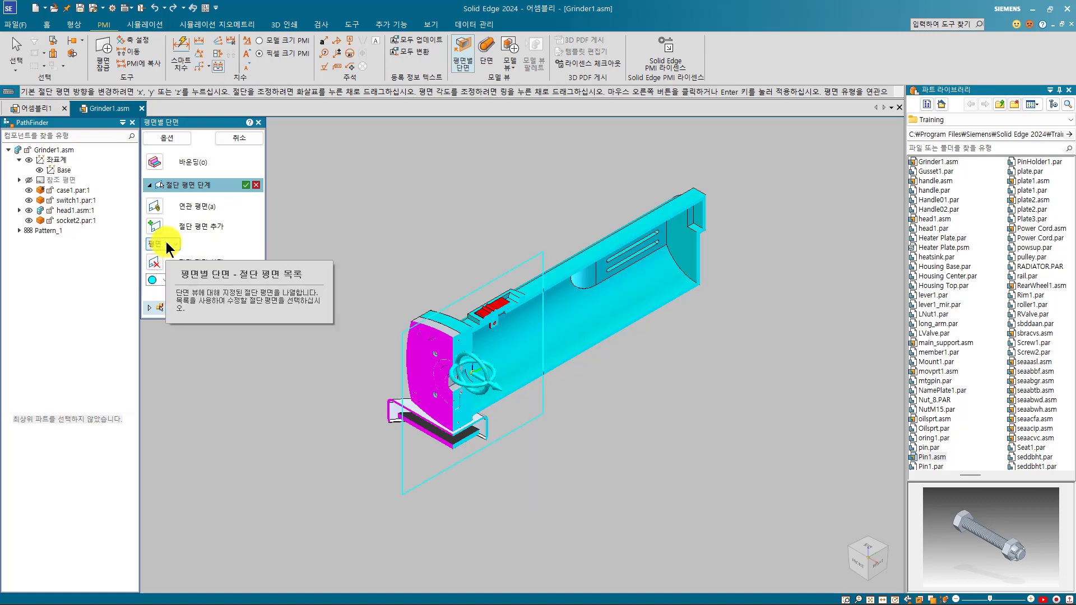
left_click(162, 246)
left_click(162, 264)
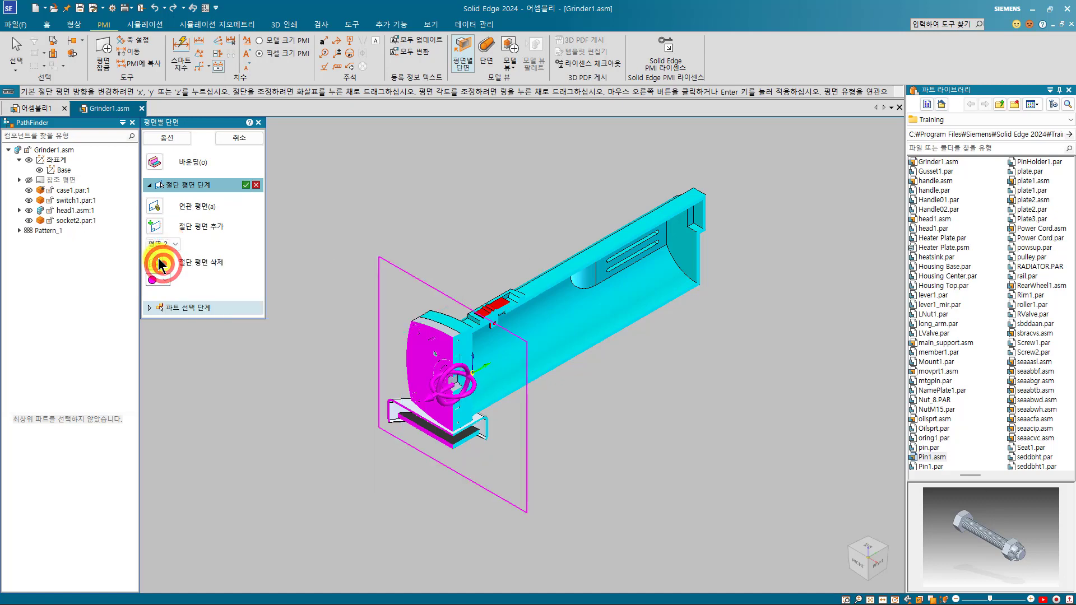
left_click(159, 262)
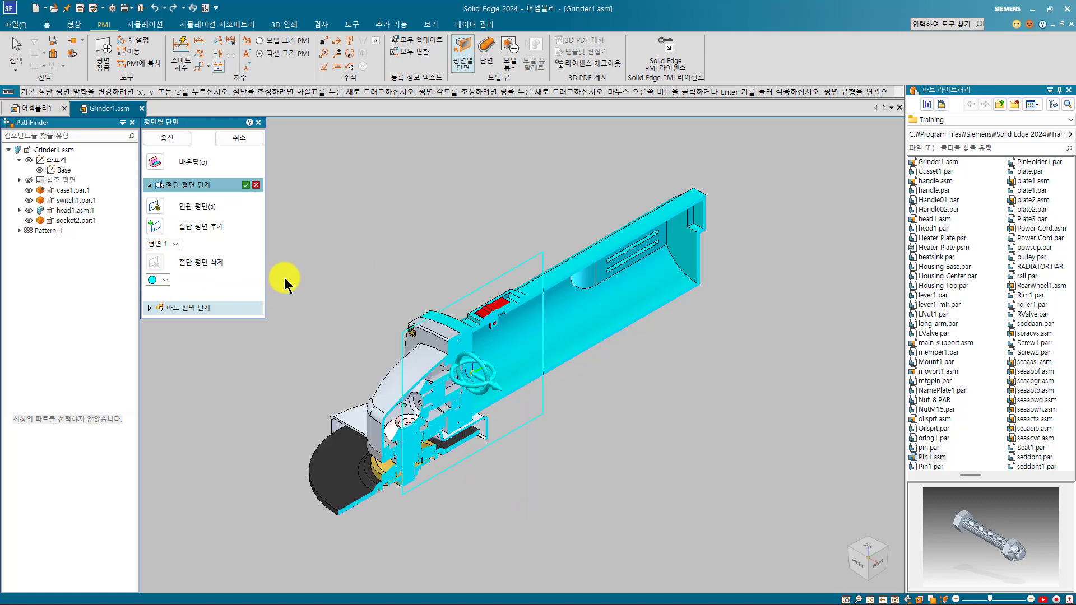
- Accept the cutting plane, limit the cut to selected parts only (선택한 파트만 절단), choose the head housing and finish the section view
right_click(353, 305)
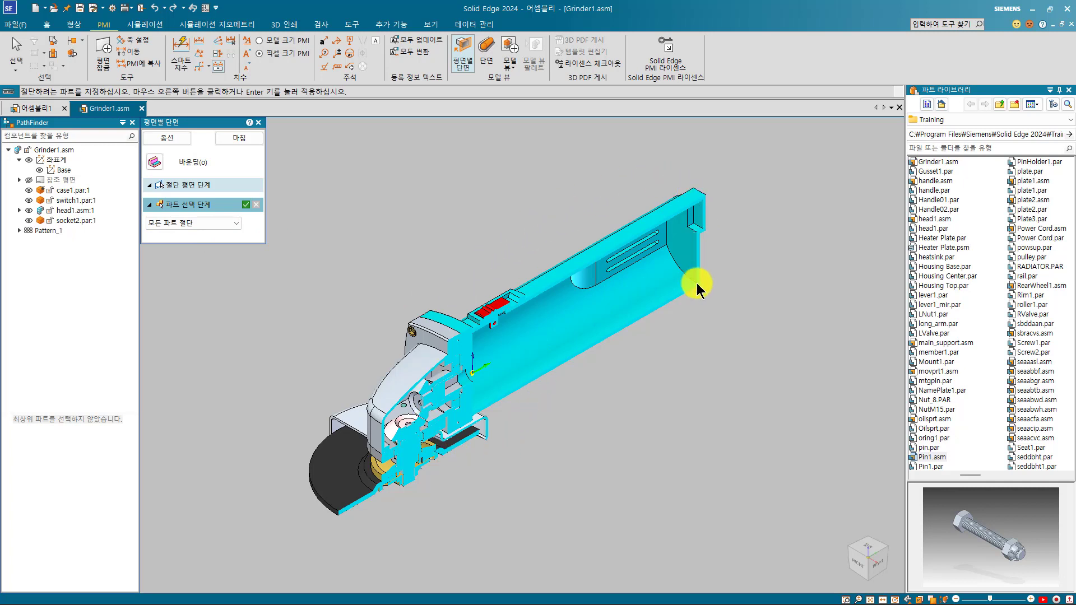
left_click(213, 224)
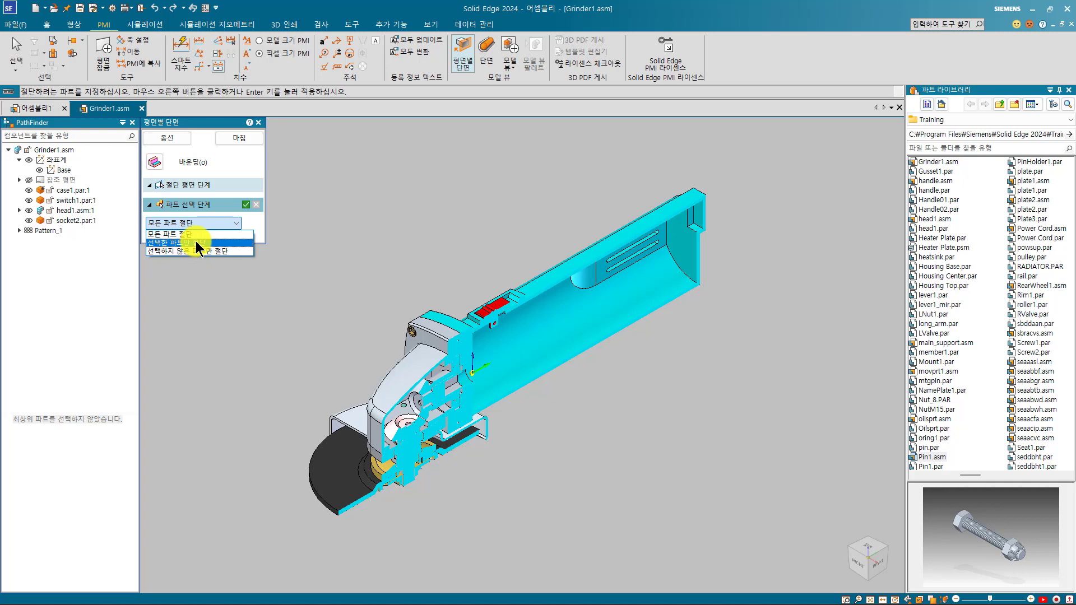
left_click(197, 243)
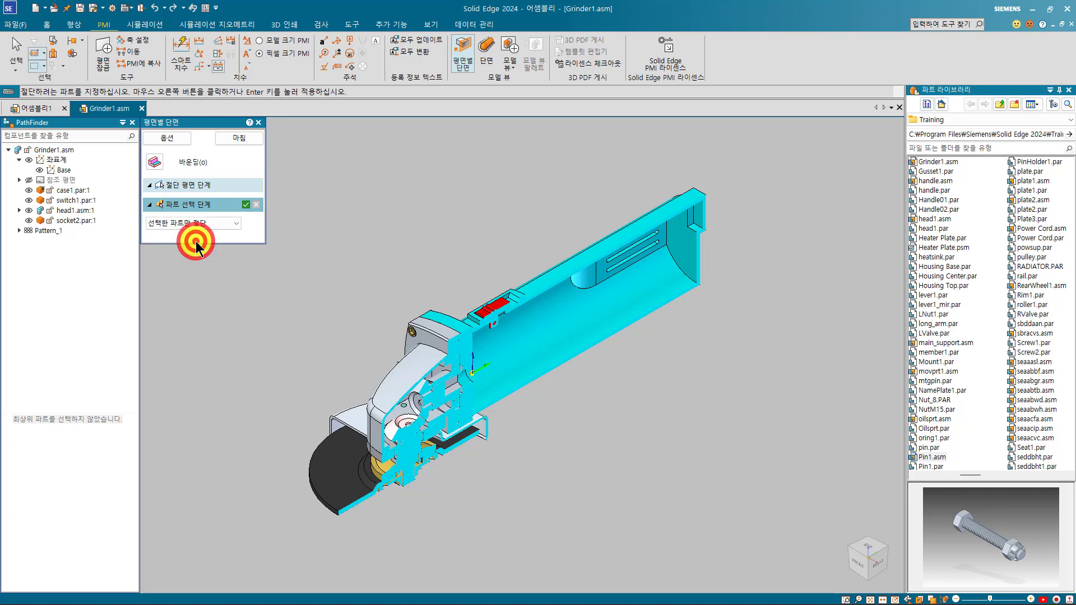
left_click(406, 370)
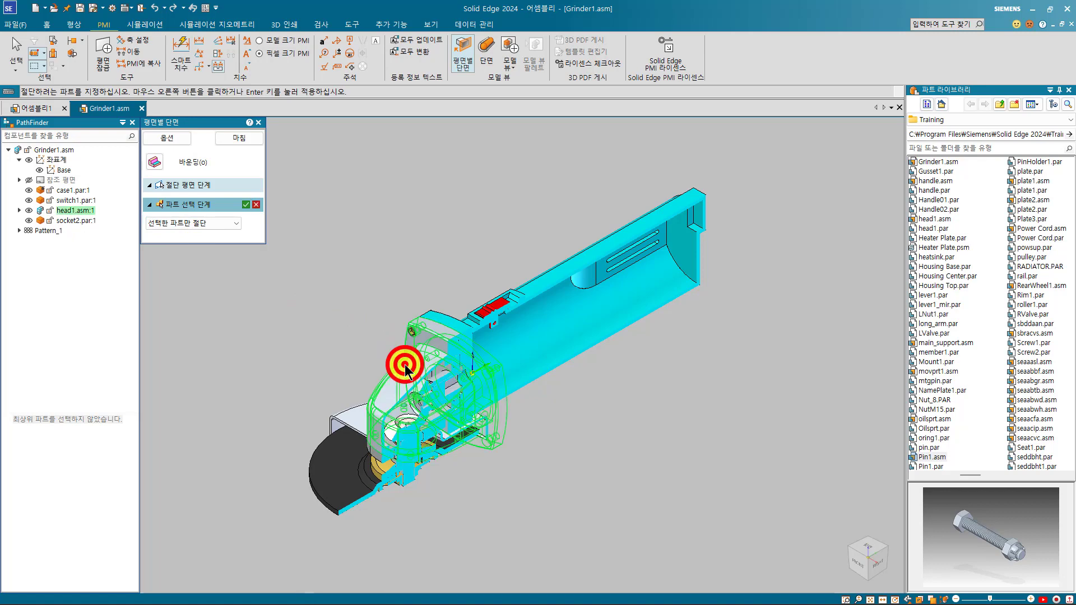
right_click(345, 318)
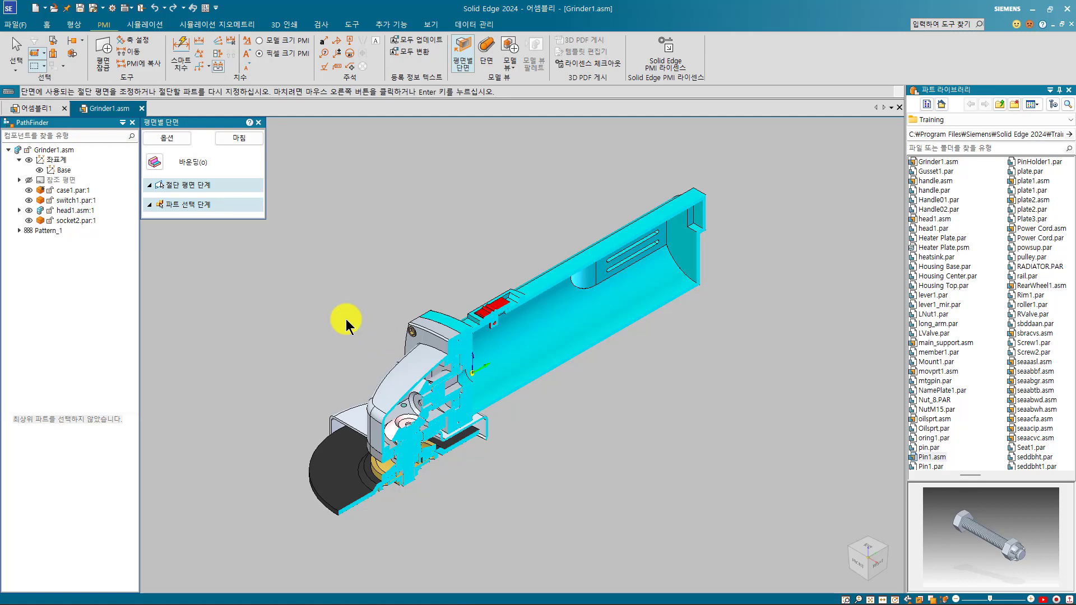
right_click(345, 319)
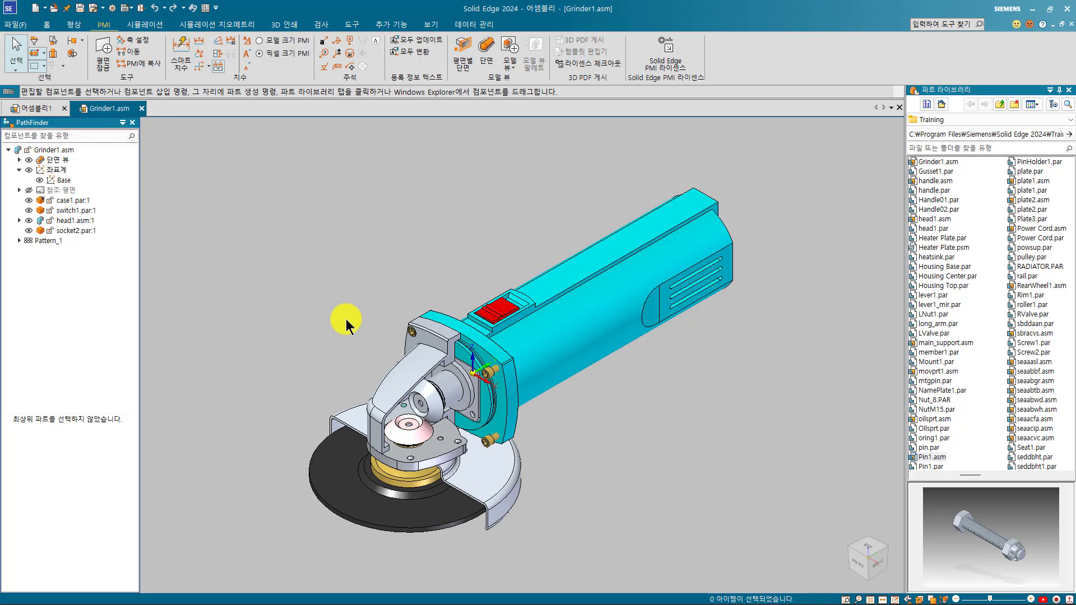
- Expand the section views in the assembly tree and toggle section view A off and on to compare the model
left_click(19, 159)
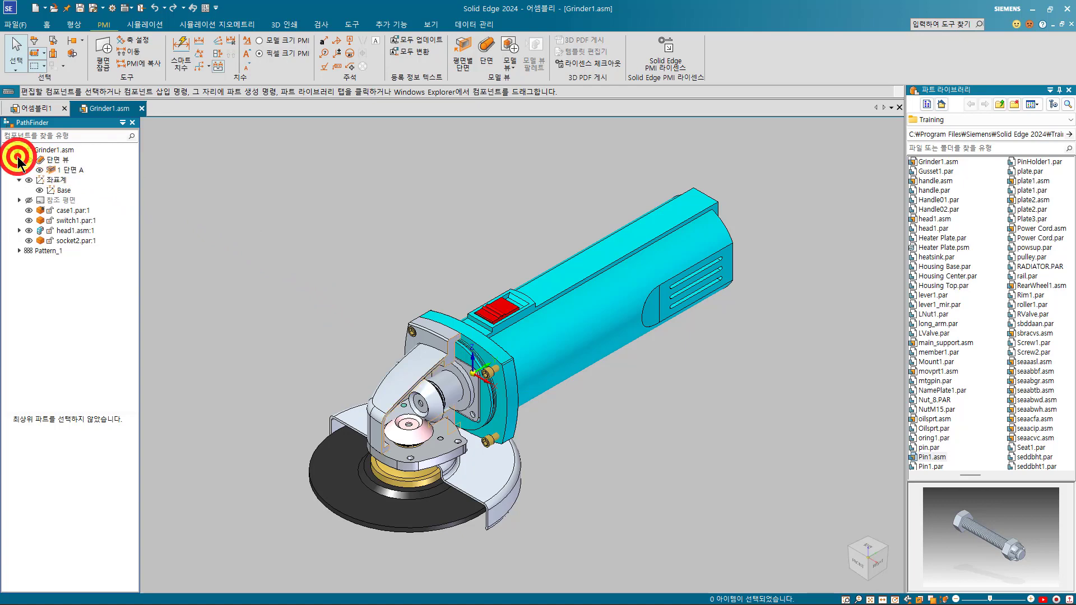
left_click(74, 168)
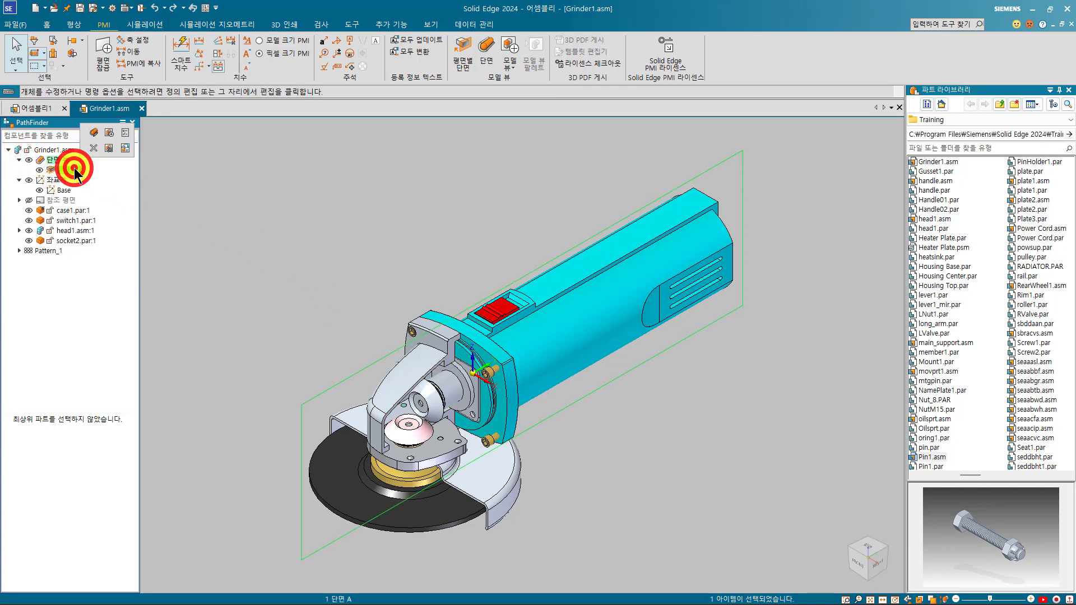
left_click(39, 172)
left_click(39, 172)
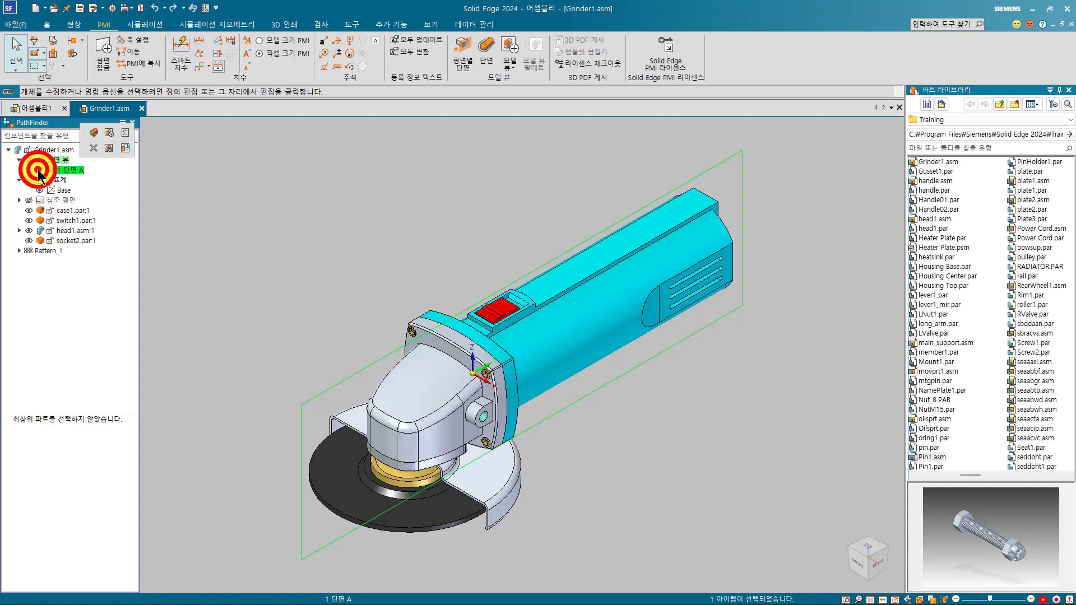
left_click(39, 172)
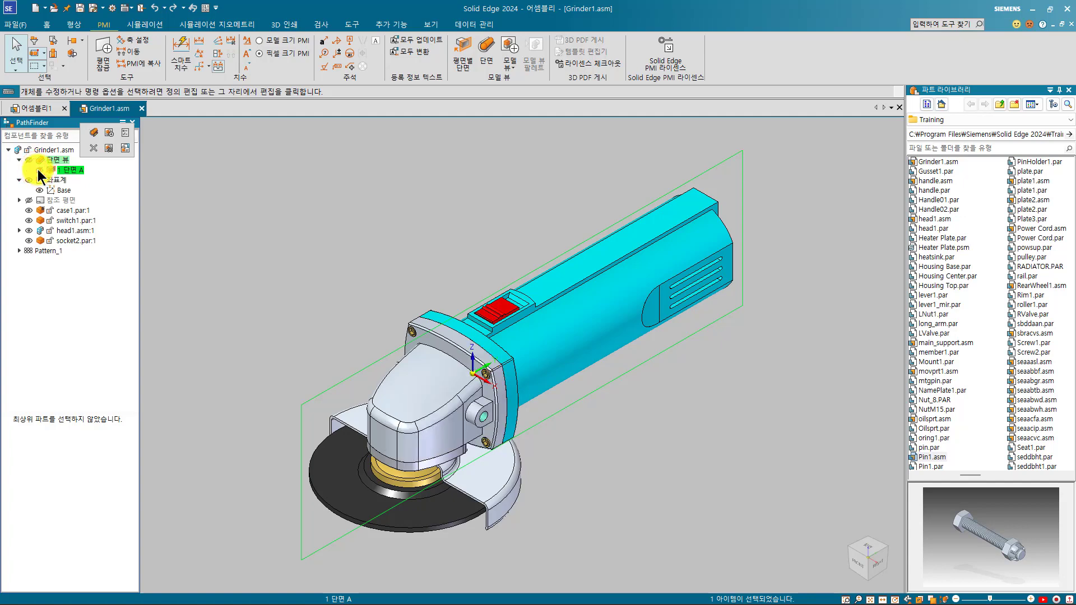
left_click(38, 170)
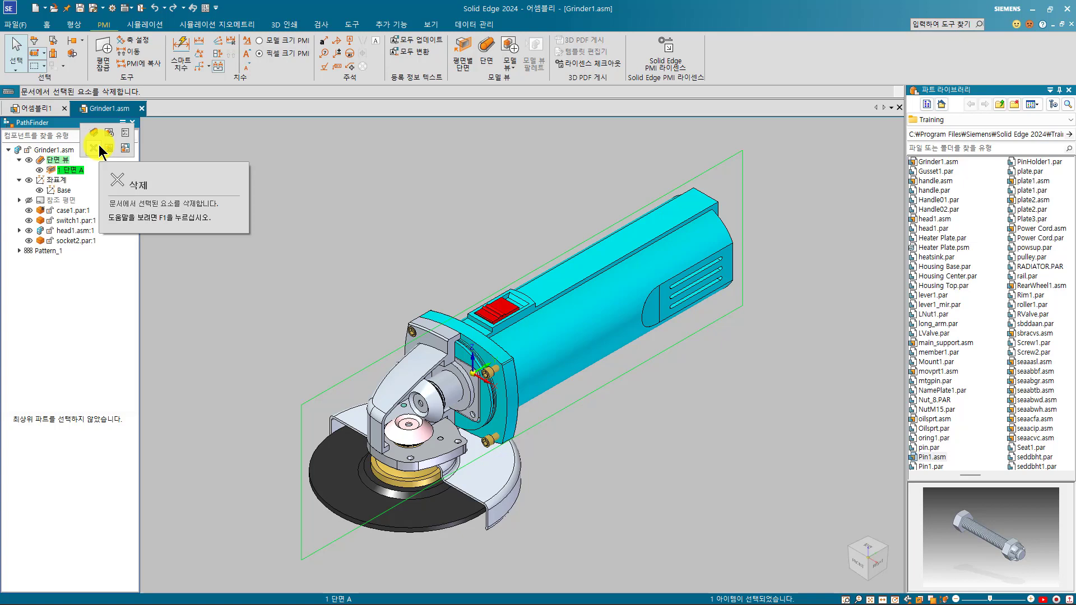
left_click(362, 219)
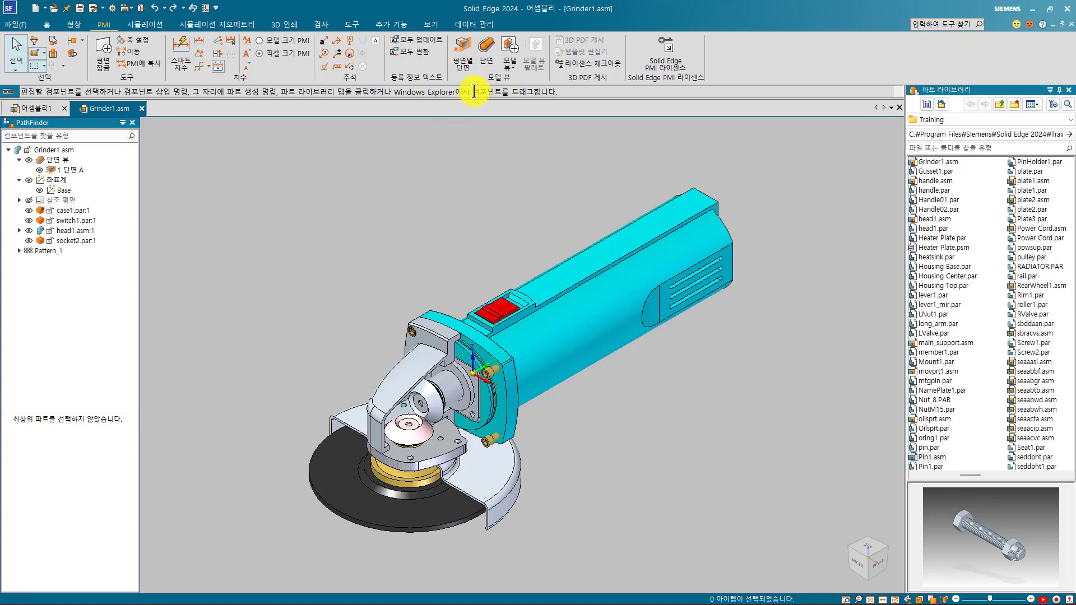
- Start a sketched section view with section view A hidden, and sketch it on the horizontal Base plane
left_click(487, 62)
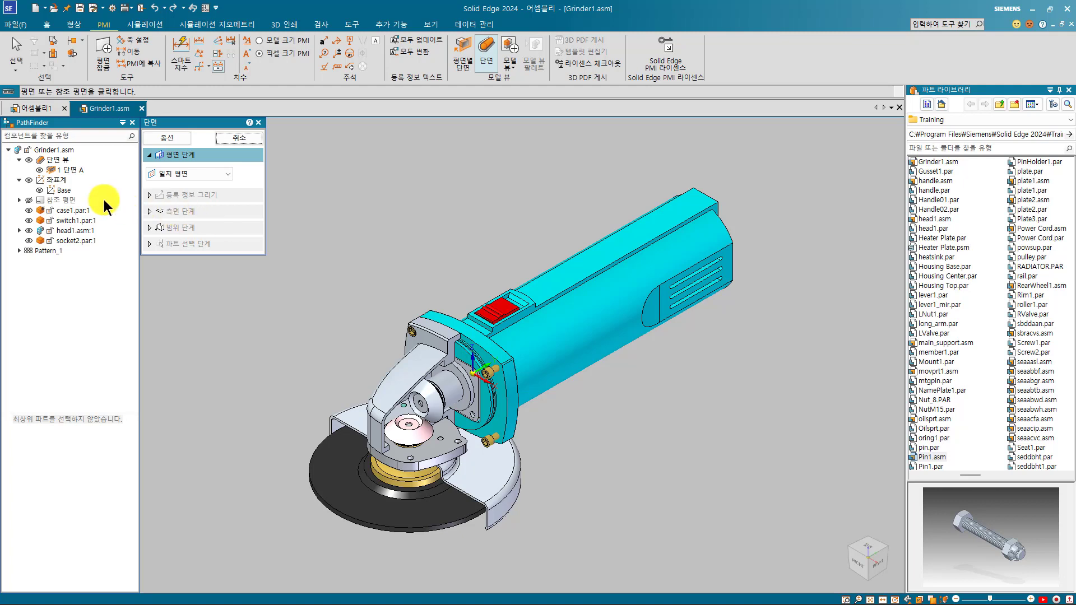
left_click(39, 169)
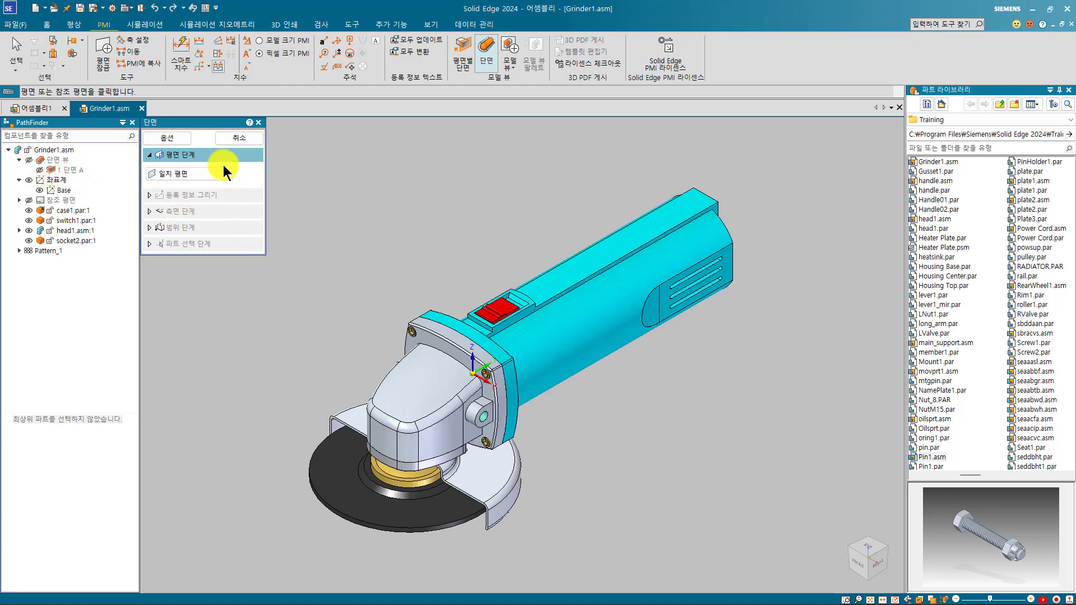
right_click(487, 377)
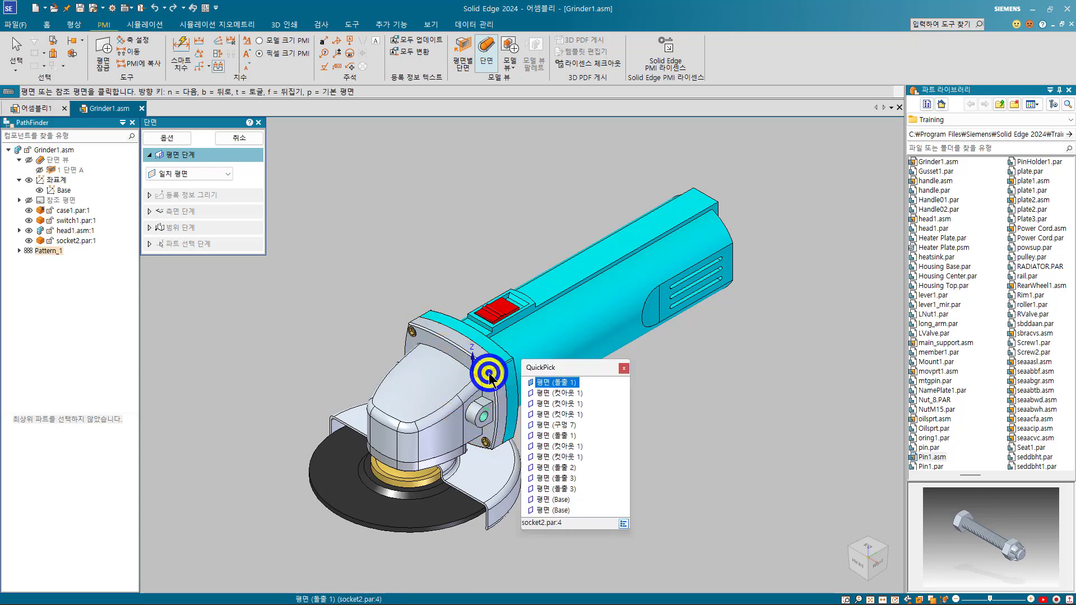
left_click(552, 511)
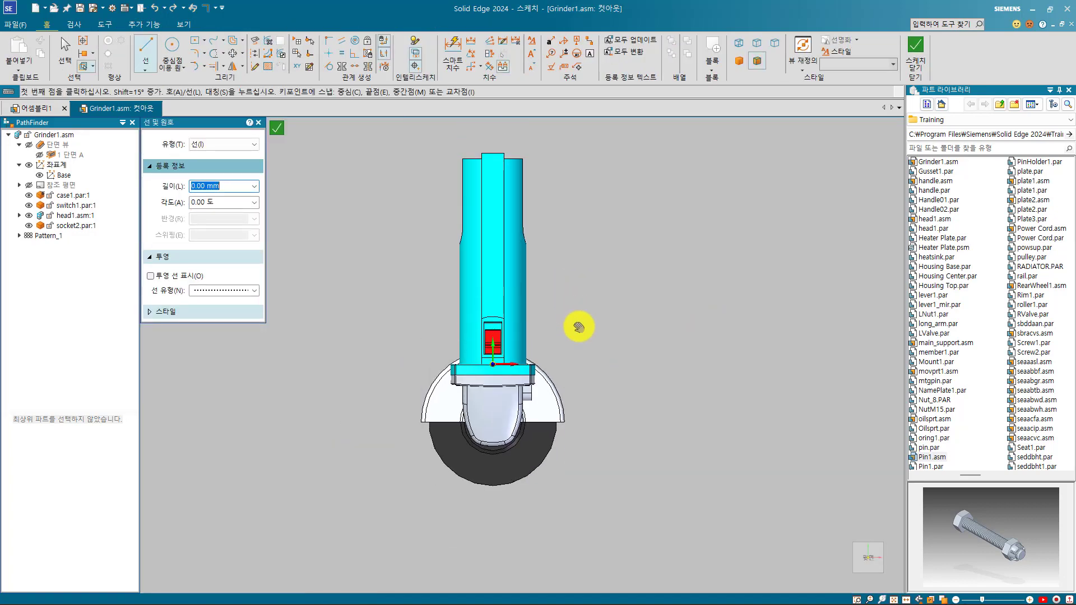
- Draw a vertical line along the grinder's centerline, extending beyond the handle end and the grinding disc
left_click(493, 156)
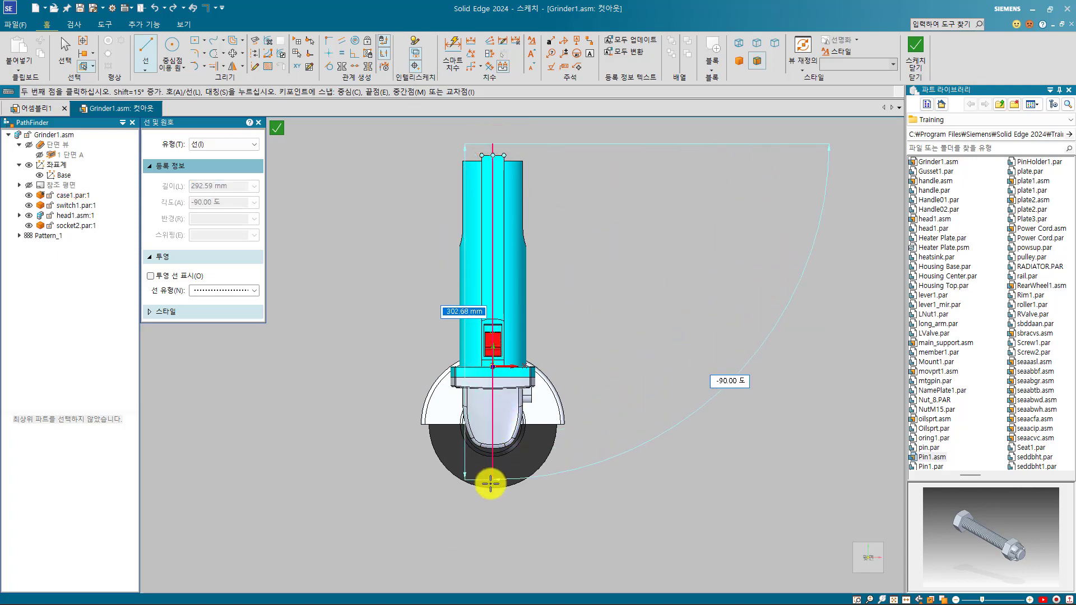
left_click(493, 516)
right_click(630, 432)
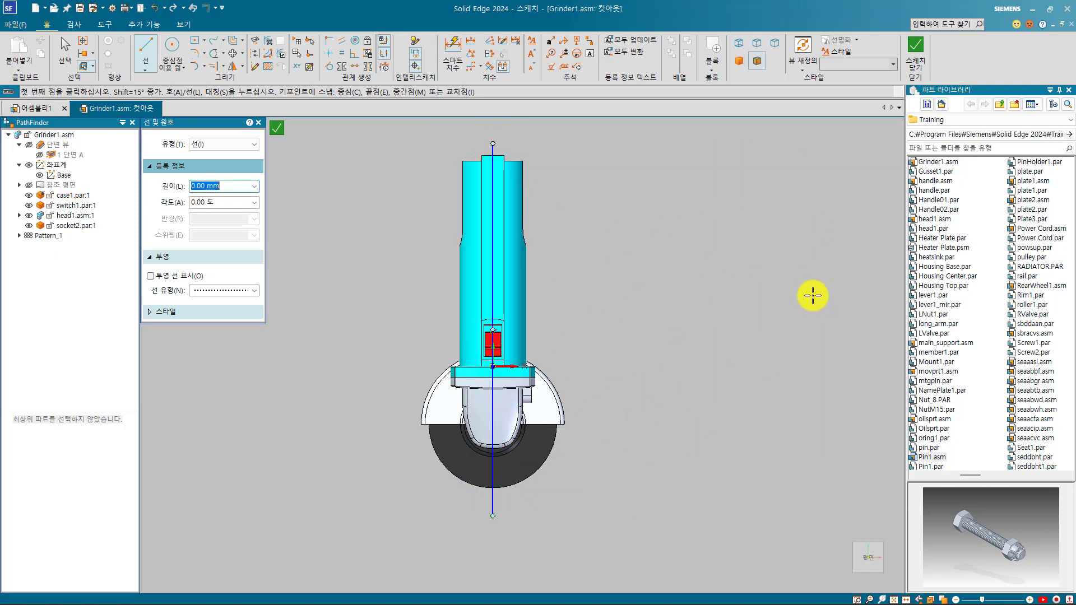
- Close the centerline sketch and finish the section view, cutting toward the front side with the full extent (전체) in both directions through all parts (모든 파트 절단)
left_click(917, 59)
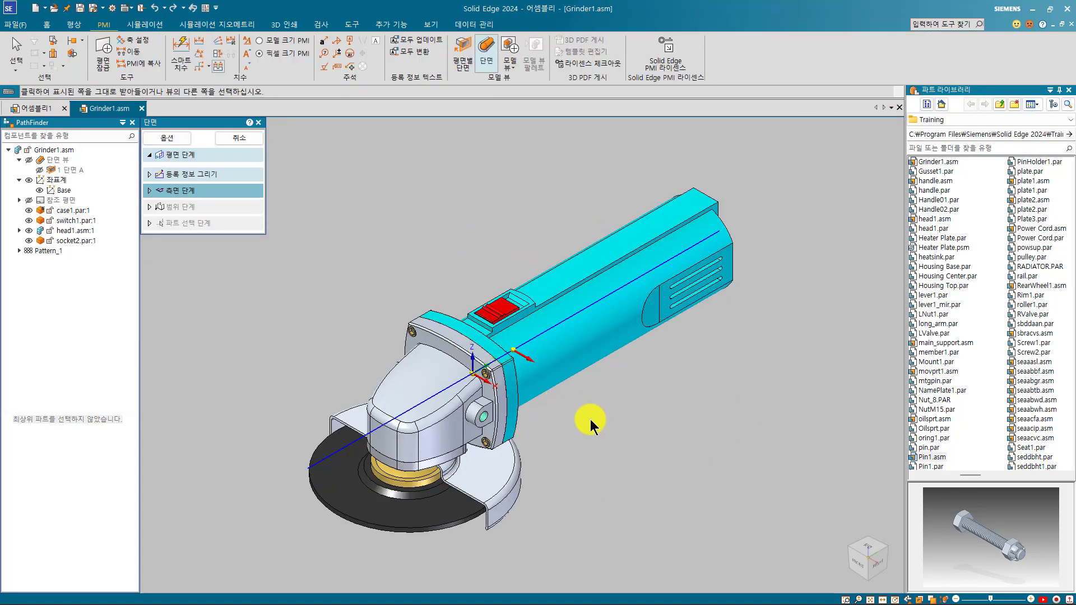
left_click(639, 428)
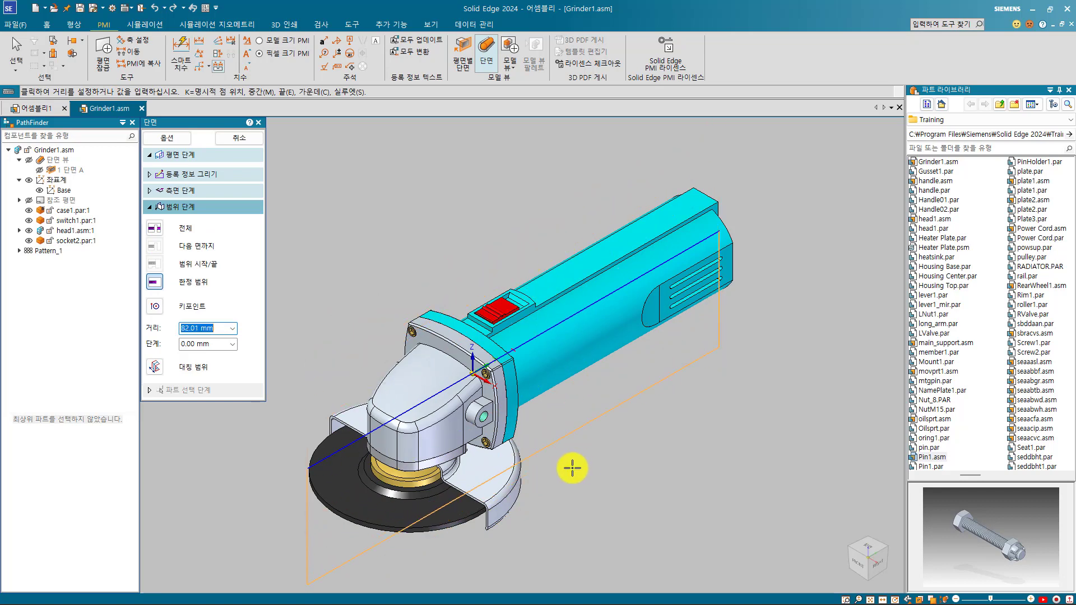
left_click(154, 367)
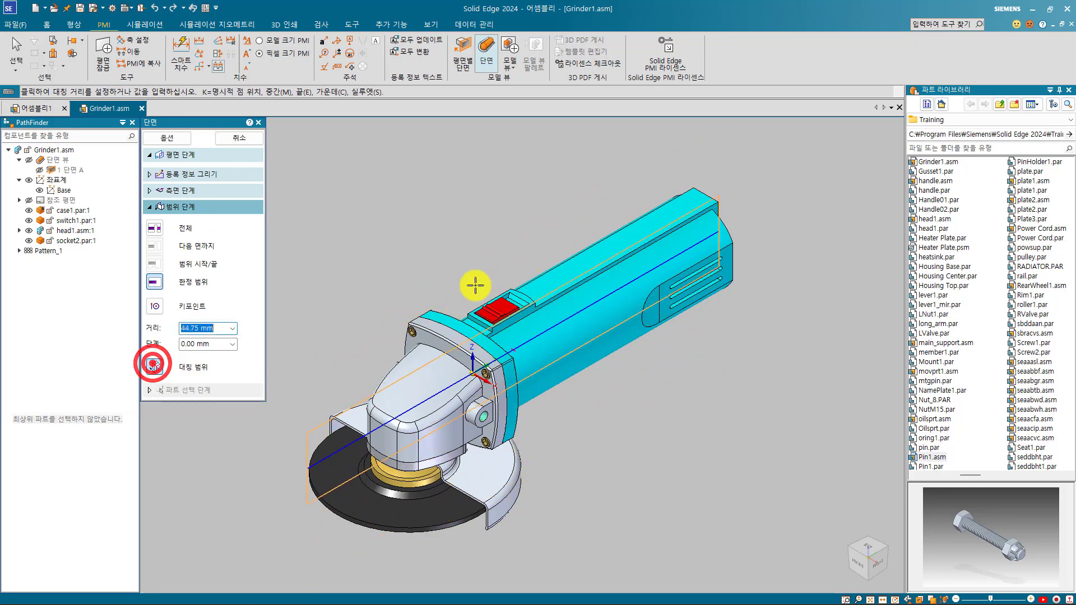
left_click(155, 228)
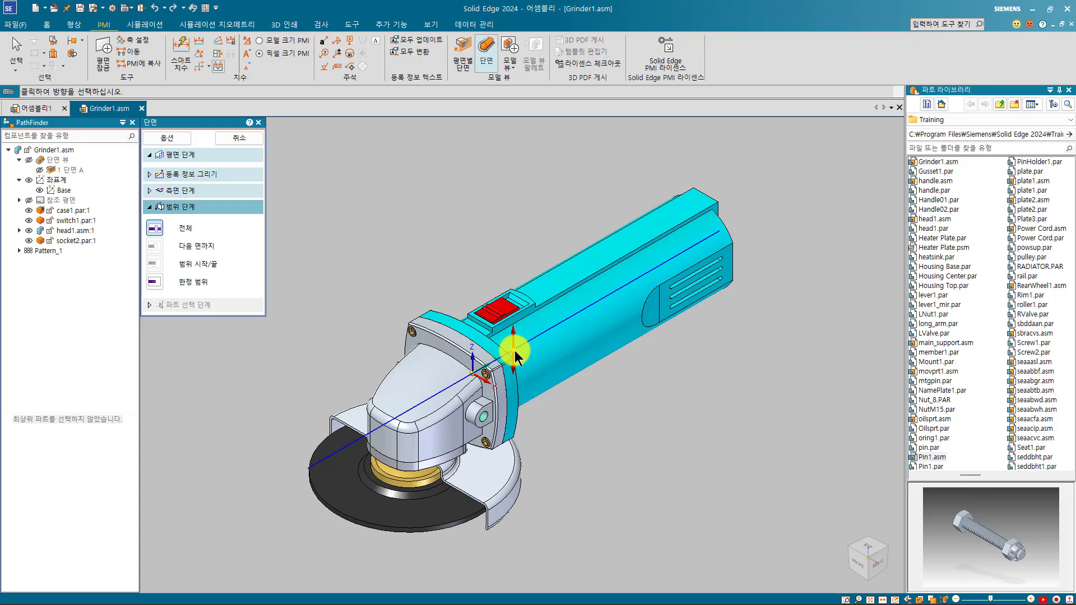
left_click(515, 354)
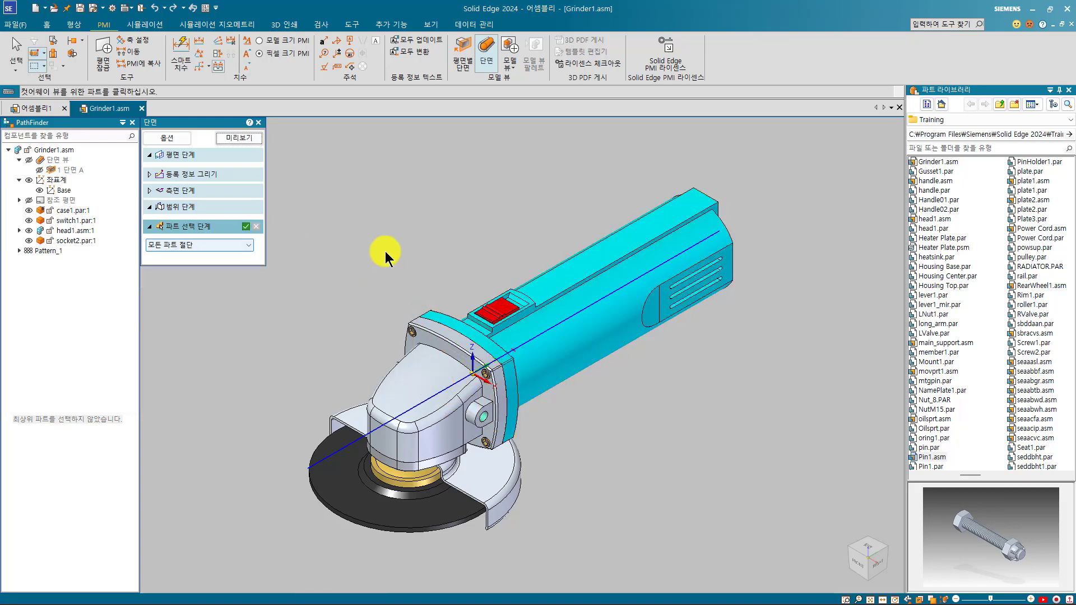
right_click(412, 242)
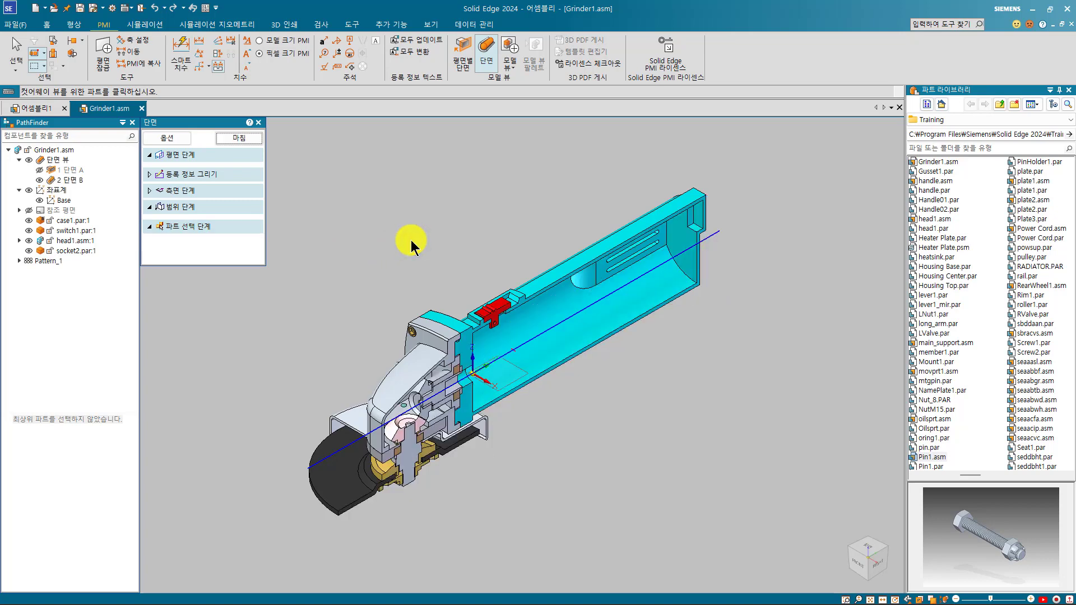
right_click(412, 242)
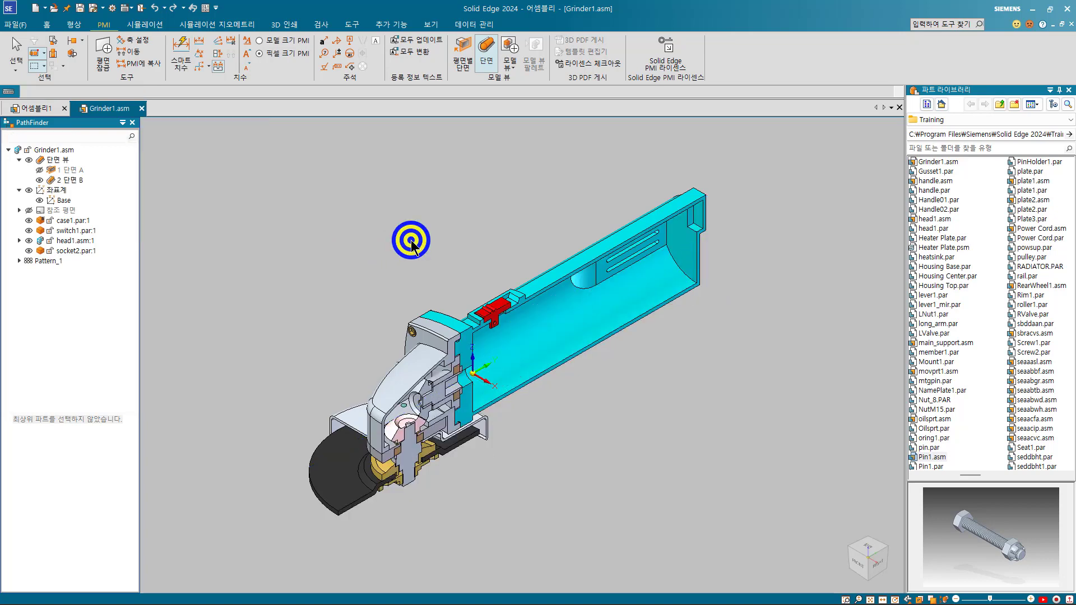
- Toggle section views A and B on and off to compare the cuts, leaving both hidden
left_click(29, 190)
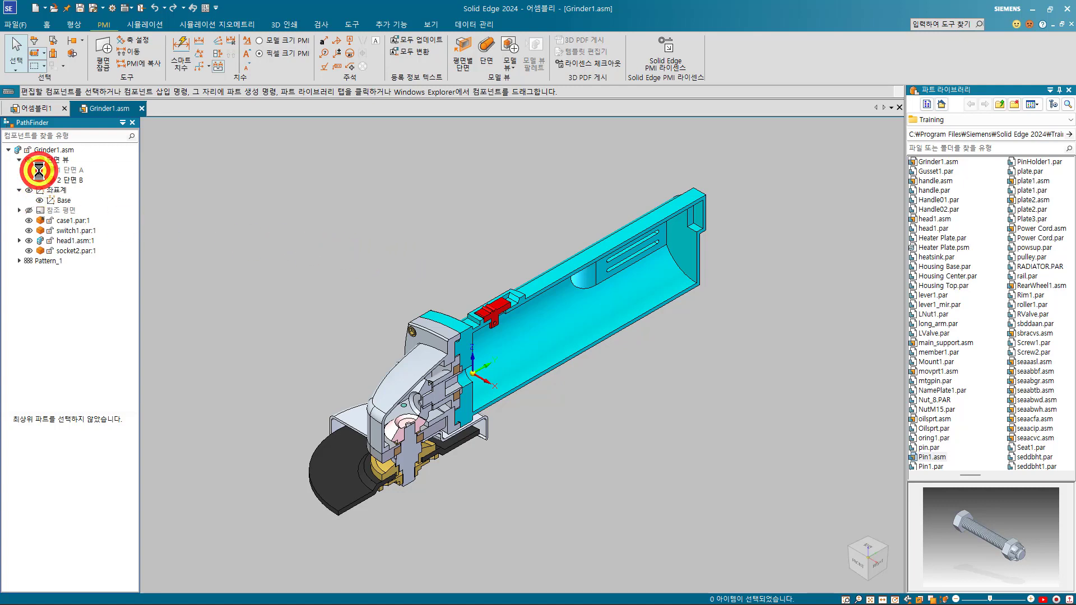
left_click(40, 180)
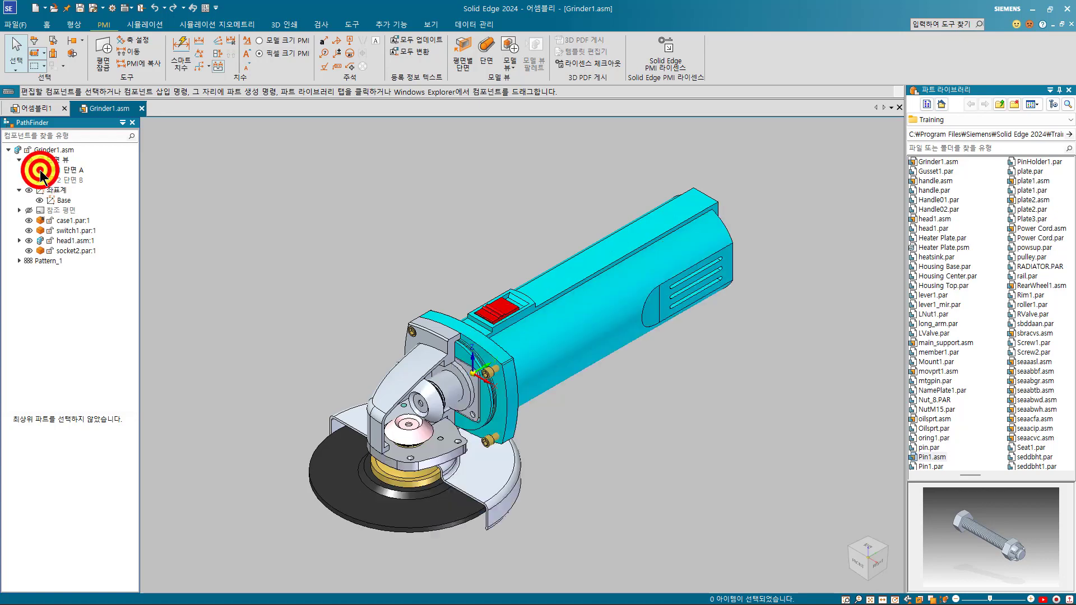
left_click(40, 180)
left_click(39, 169)
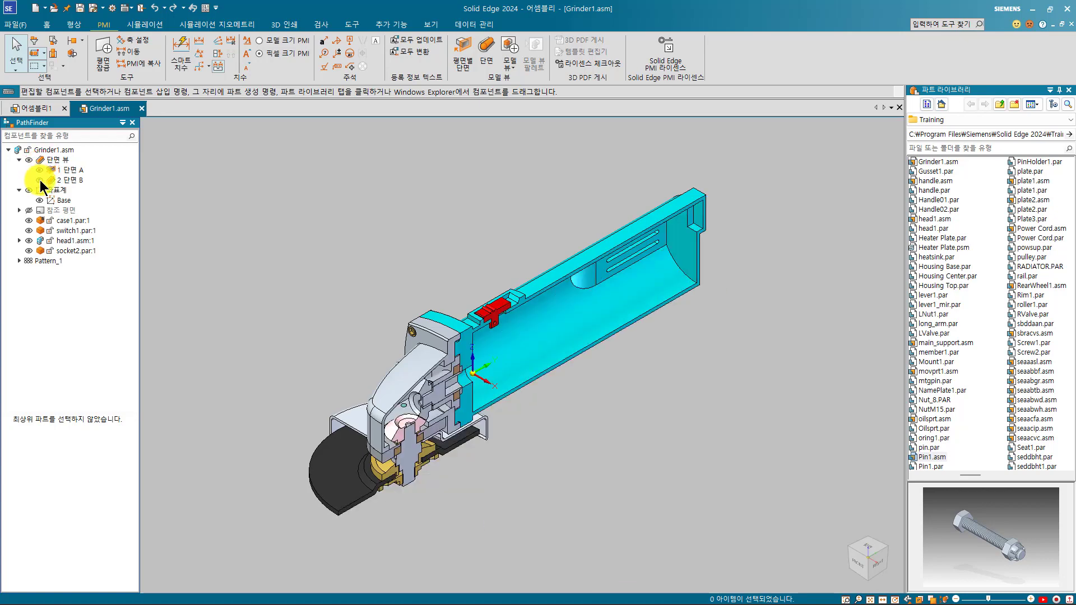
left_click(40, 179)
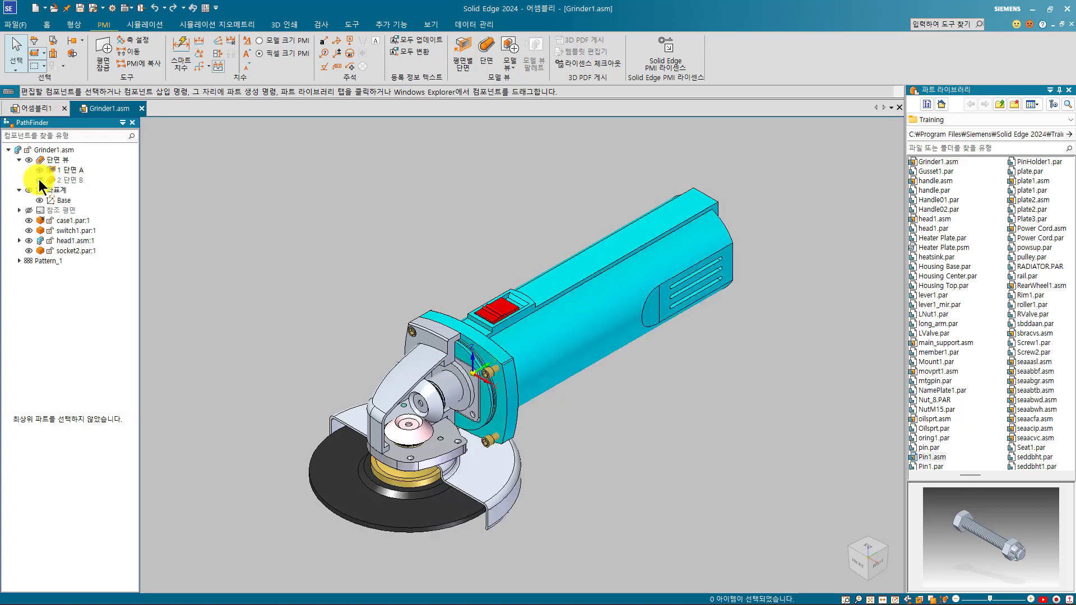
left_click(40, 180)
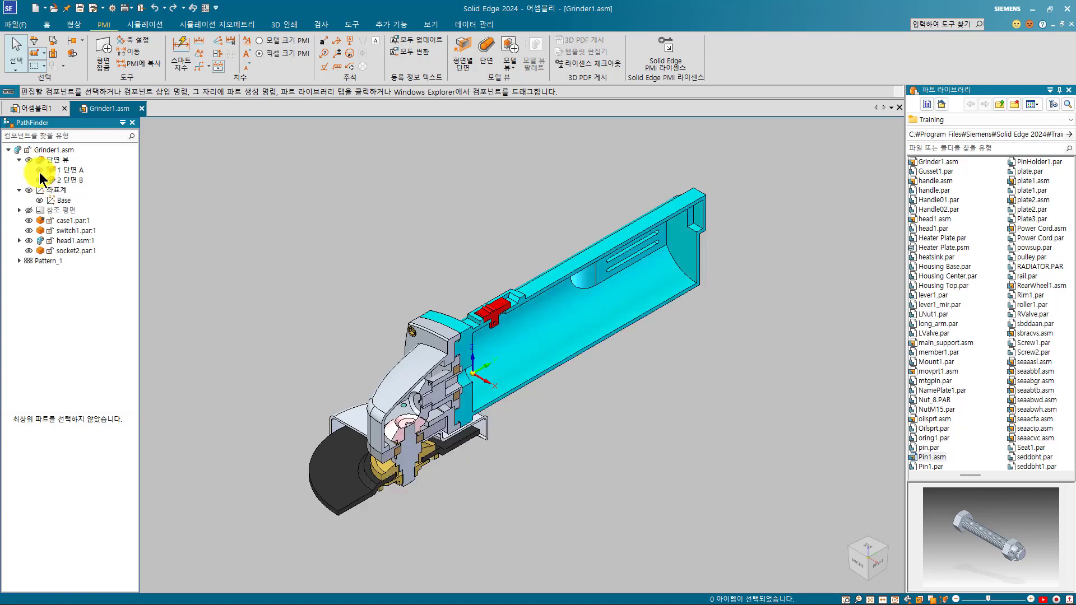
left_click(39, 179)
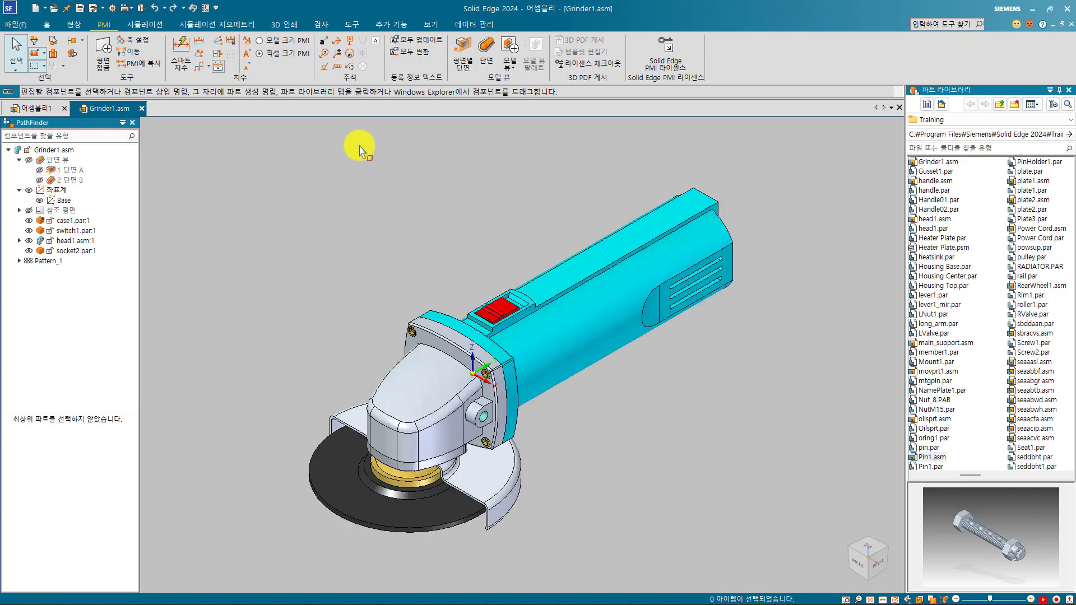
- Start setting clipping planes from the Base plane perpendicular to the handle, placing the first plane about 182 mm out, beyond the grinding disc
left_click(431, 25)
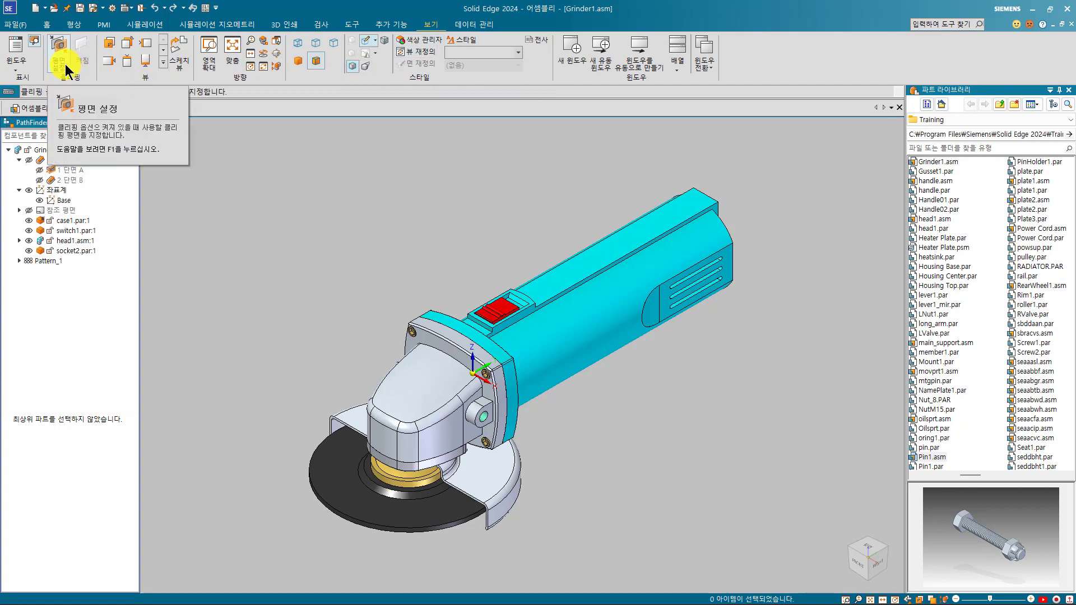
left_click(60, 63)
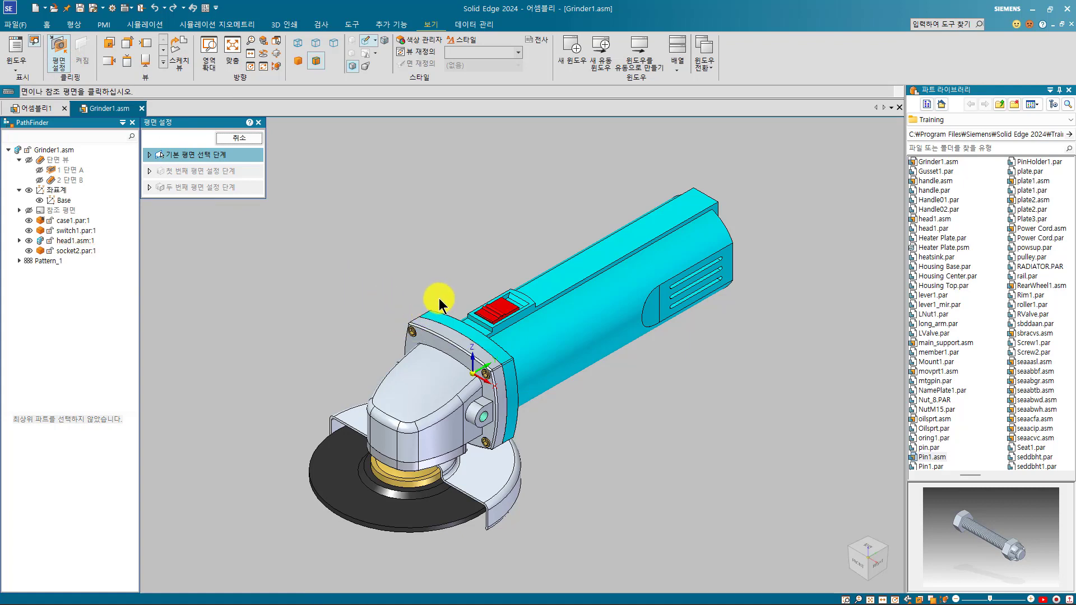
right_click(480, 371)
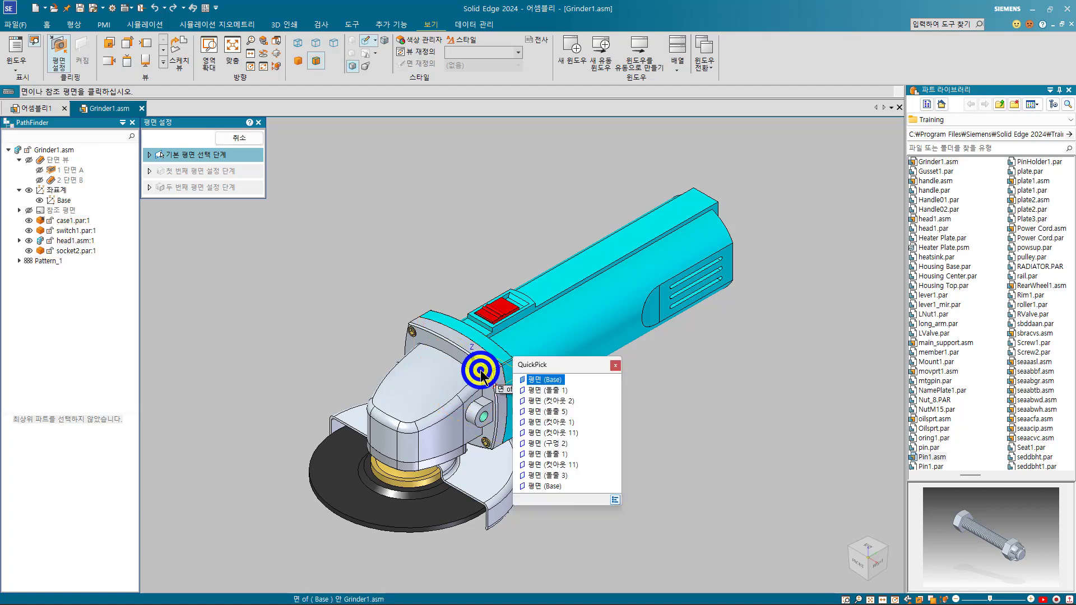
left_click(534, 483)
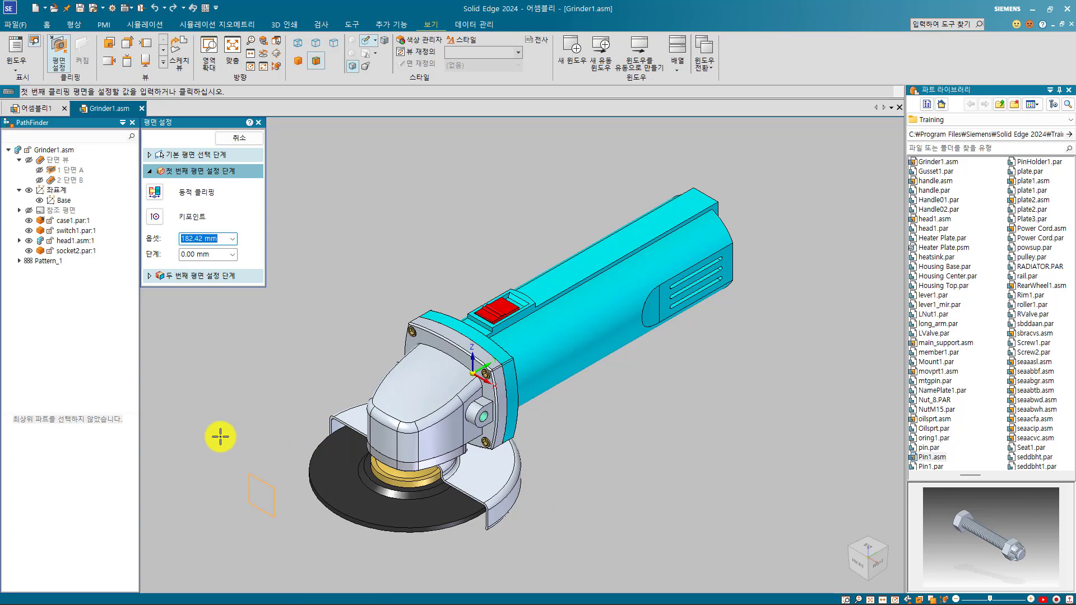
left_click(220, 436)
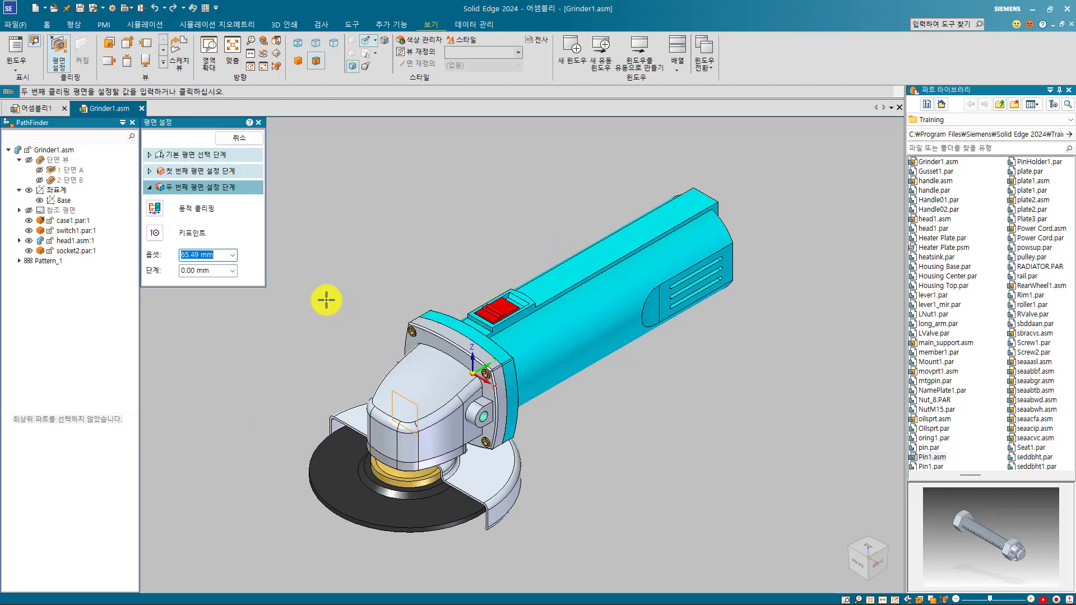
- Preview the cut with dynamic clipping (동적 클리핑), place the second clipping plane through the grinder's head housing and finish the plane setup
left_click(155, 208)
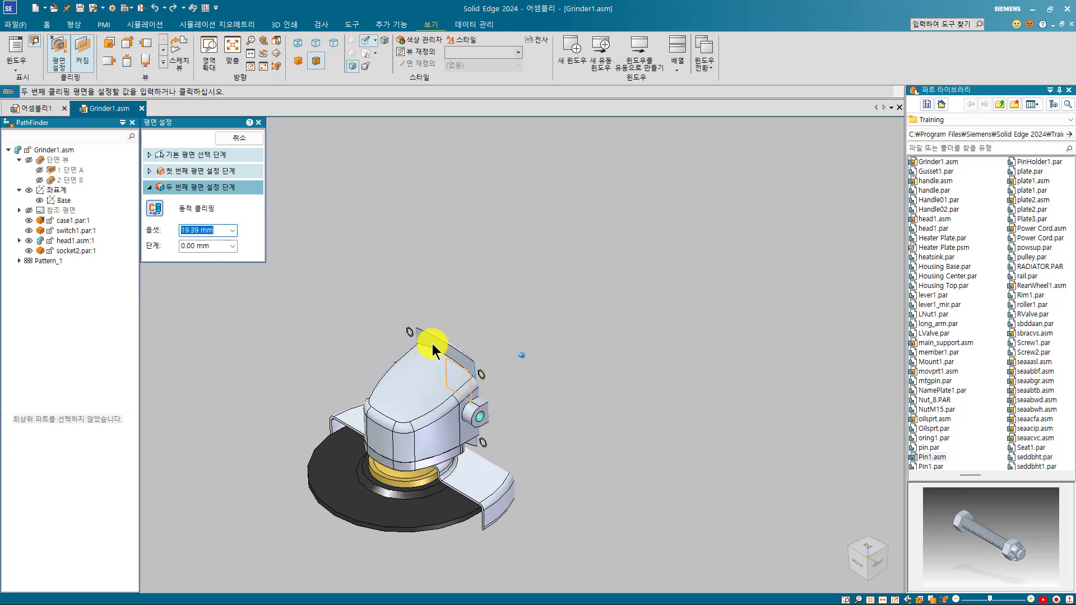
middle_click_drag(432, 344, 451, 342)
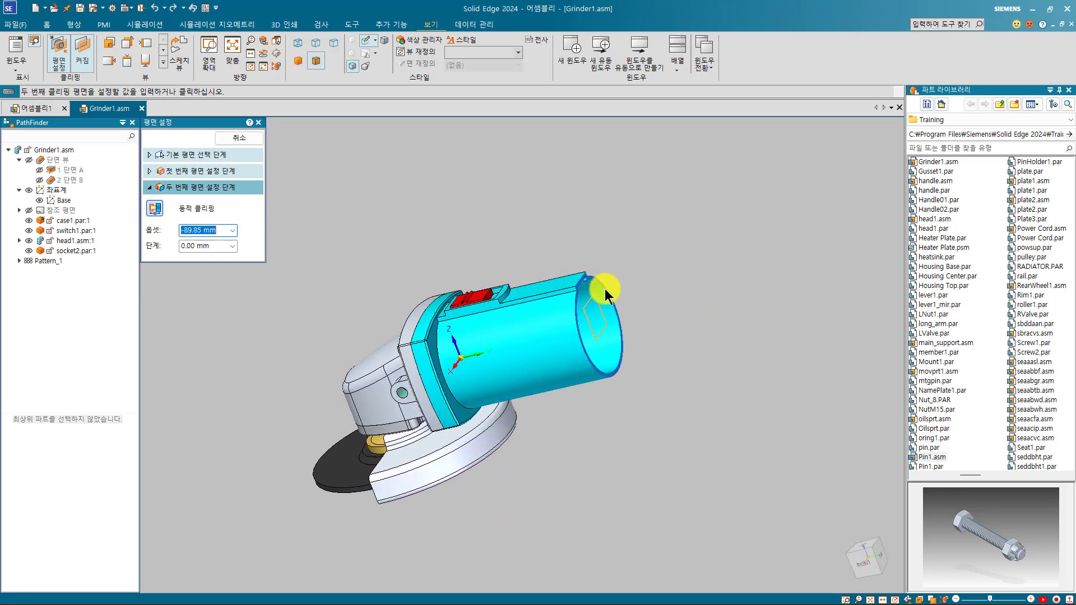
middle_click_drag(408, 342, 409, 350)
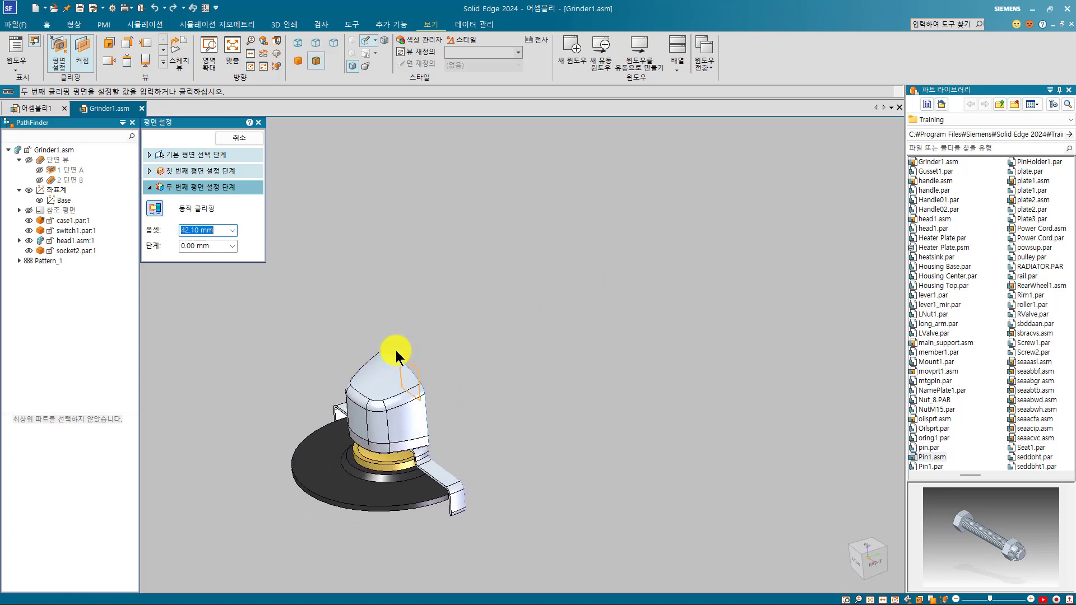
left_click(409, 342)
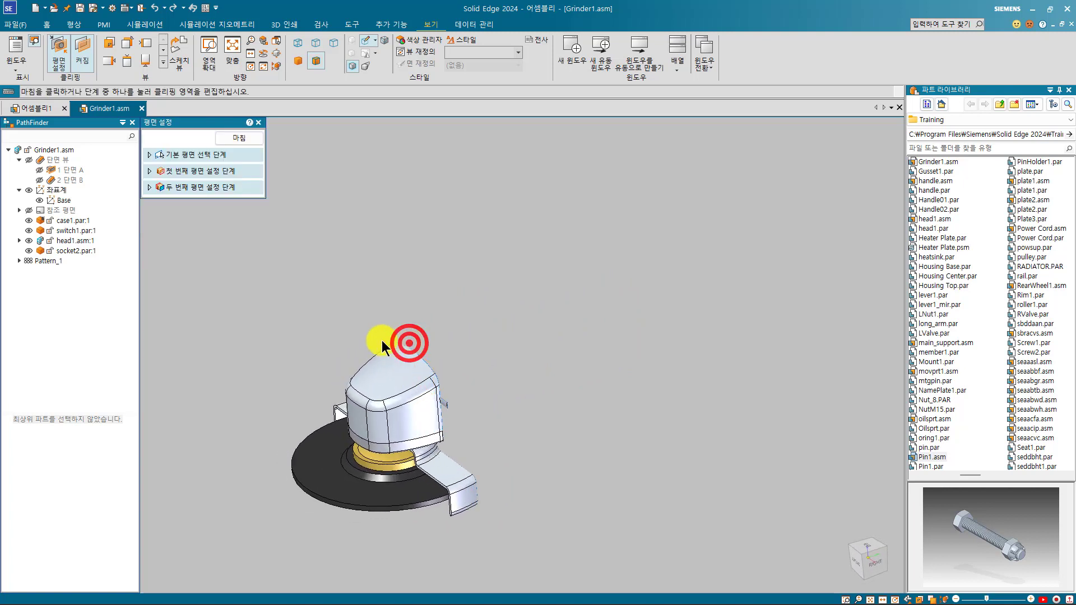
right_click(337, 325)
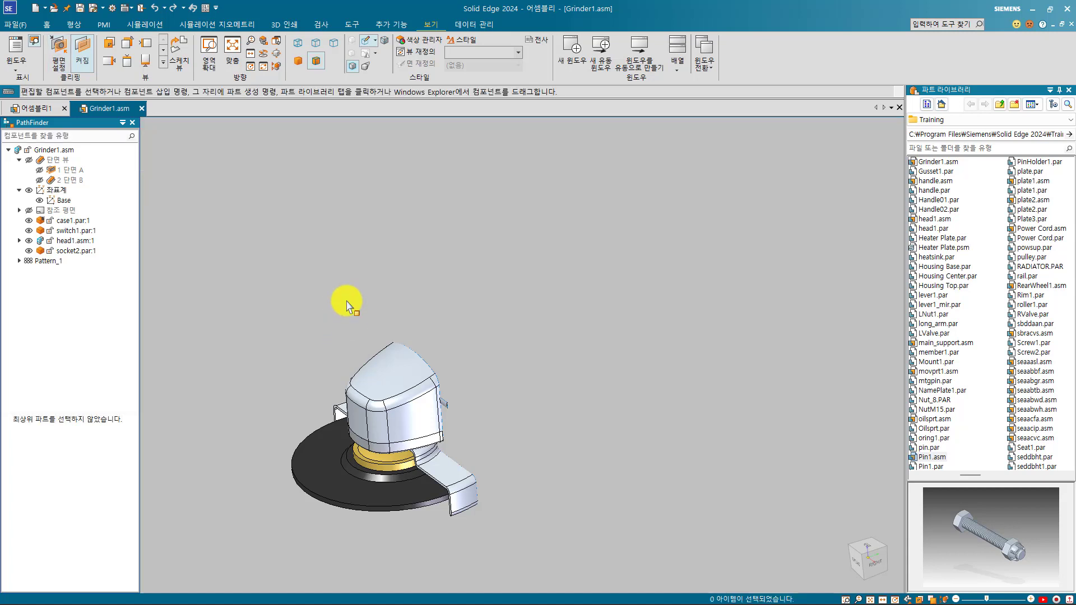
- Toggle clipping to compare the clipped and full grinder, leaving it off with the whole model fitted in an isometric view
key("ctrl+i")
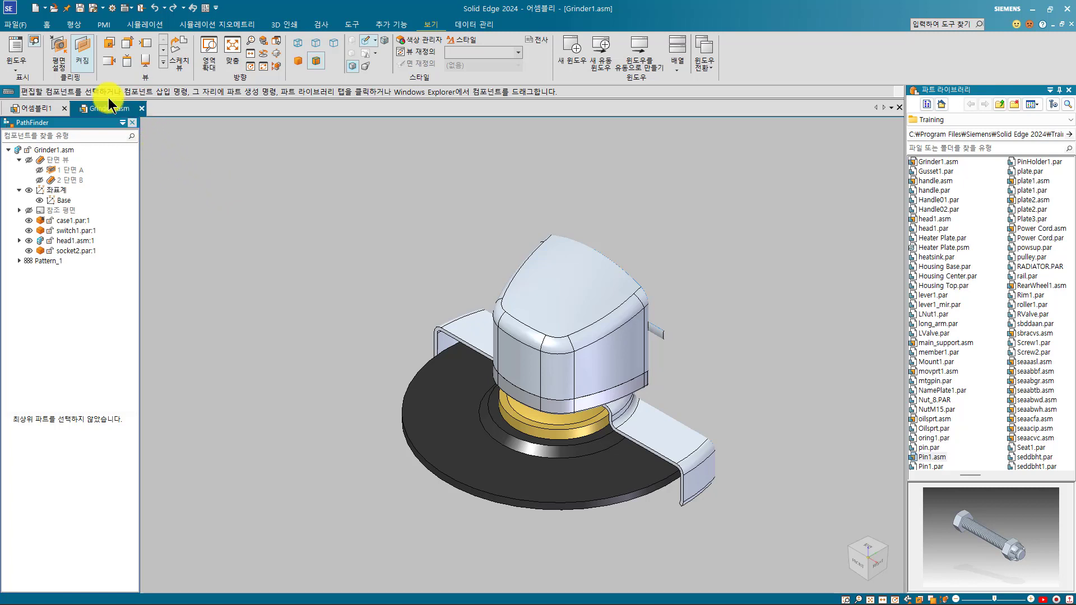
left_click(86, 65)
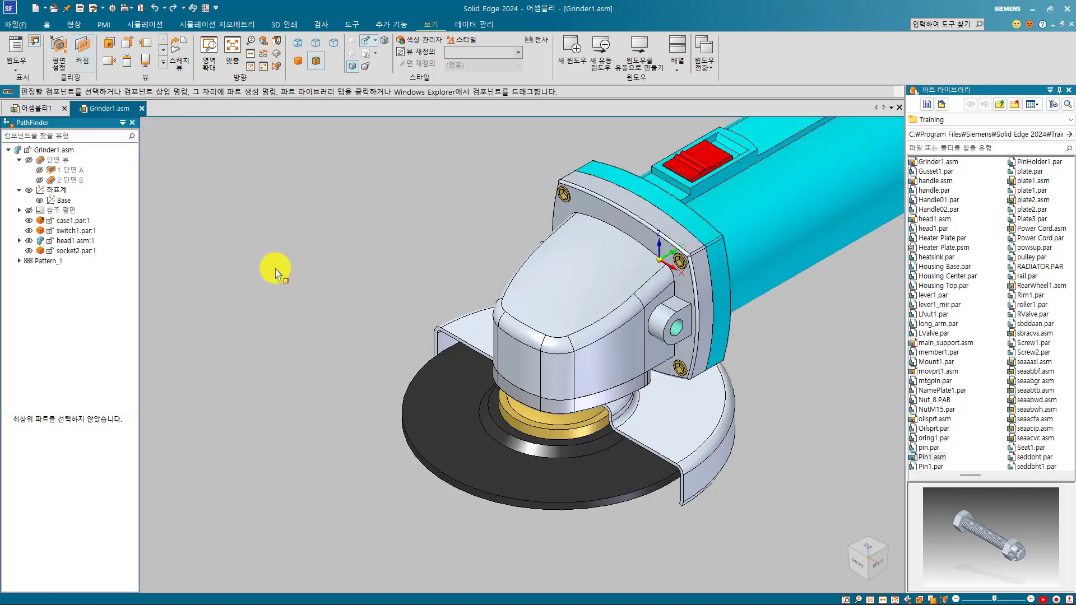
key("ctrl+d")
key("ctrl+d")
key("ctrl+f")
key("ctrl+d")
key("ctrl+d")
key("ctrl+d")
key("ctrl+d")
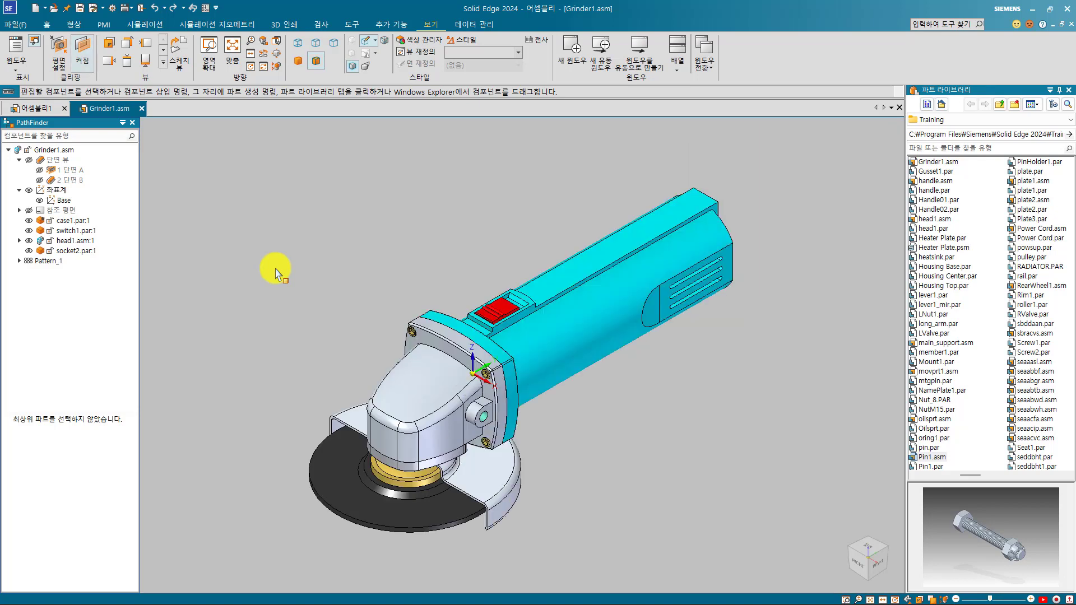